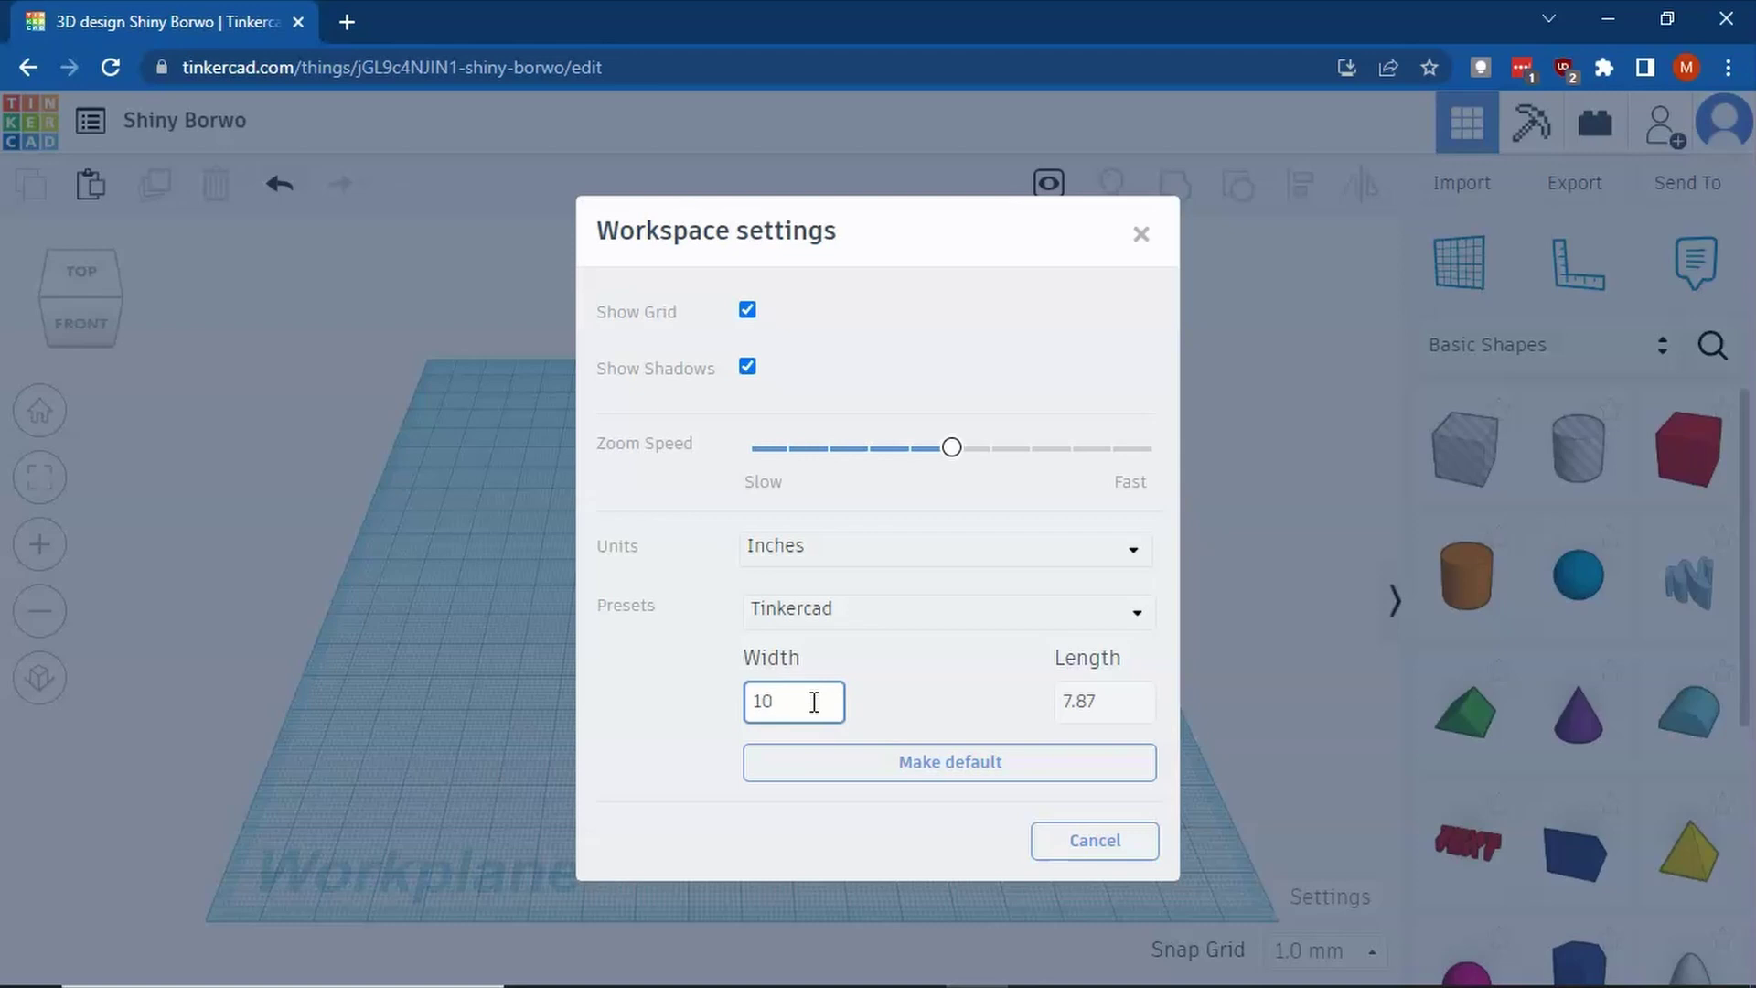
Set the workplane length to 10 inches and turn the snap grid off
double_click(1102, 699)
type("10")
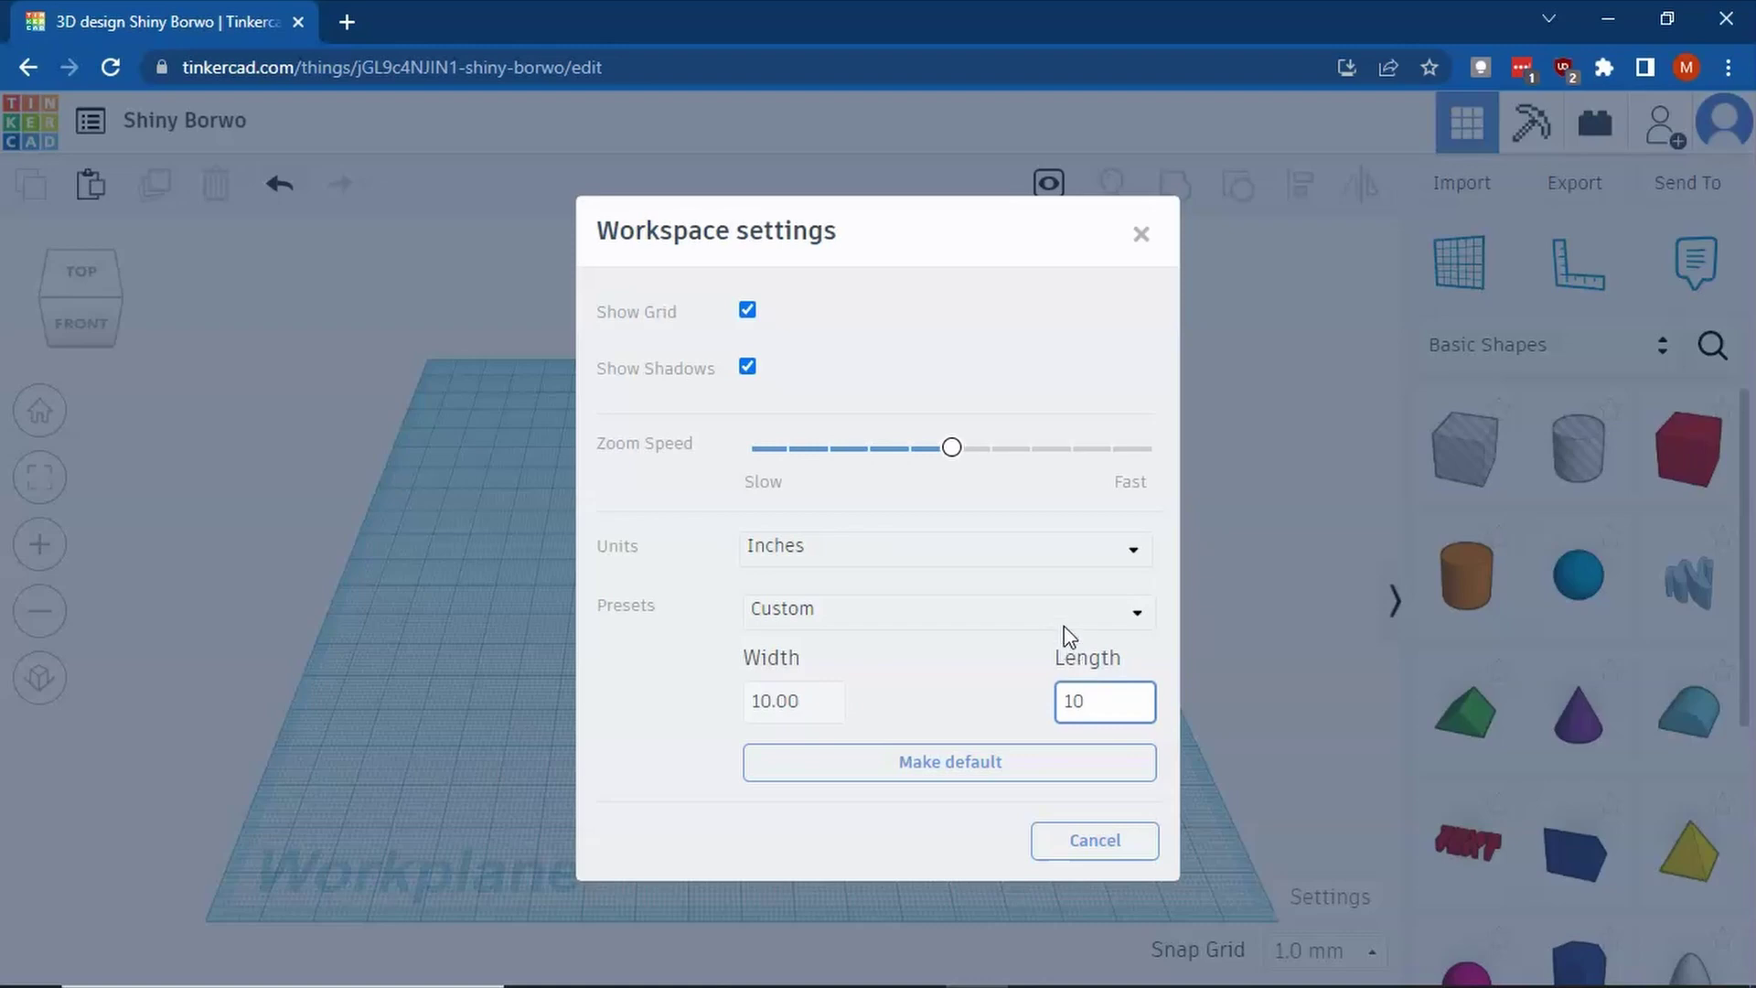
left_click(1137, 238)
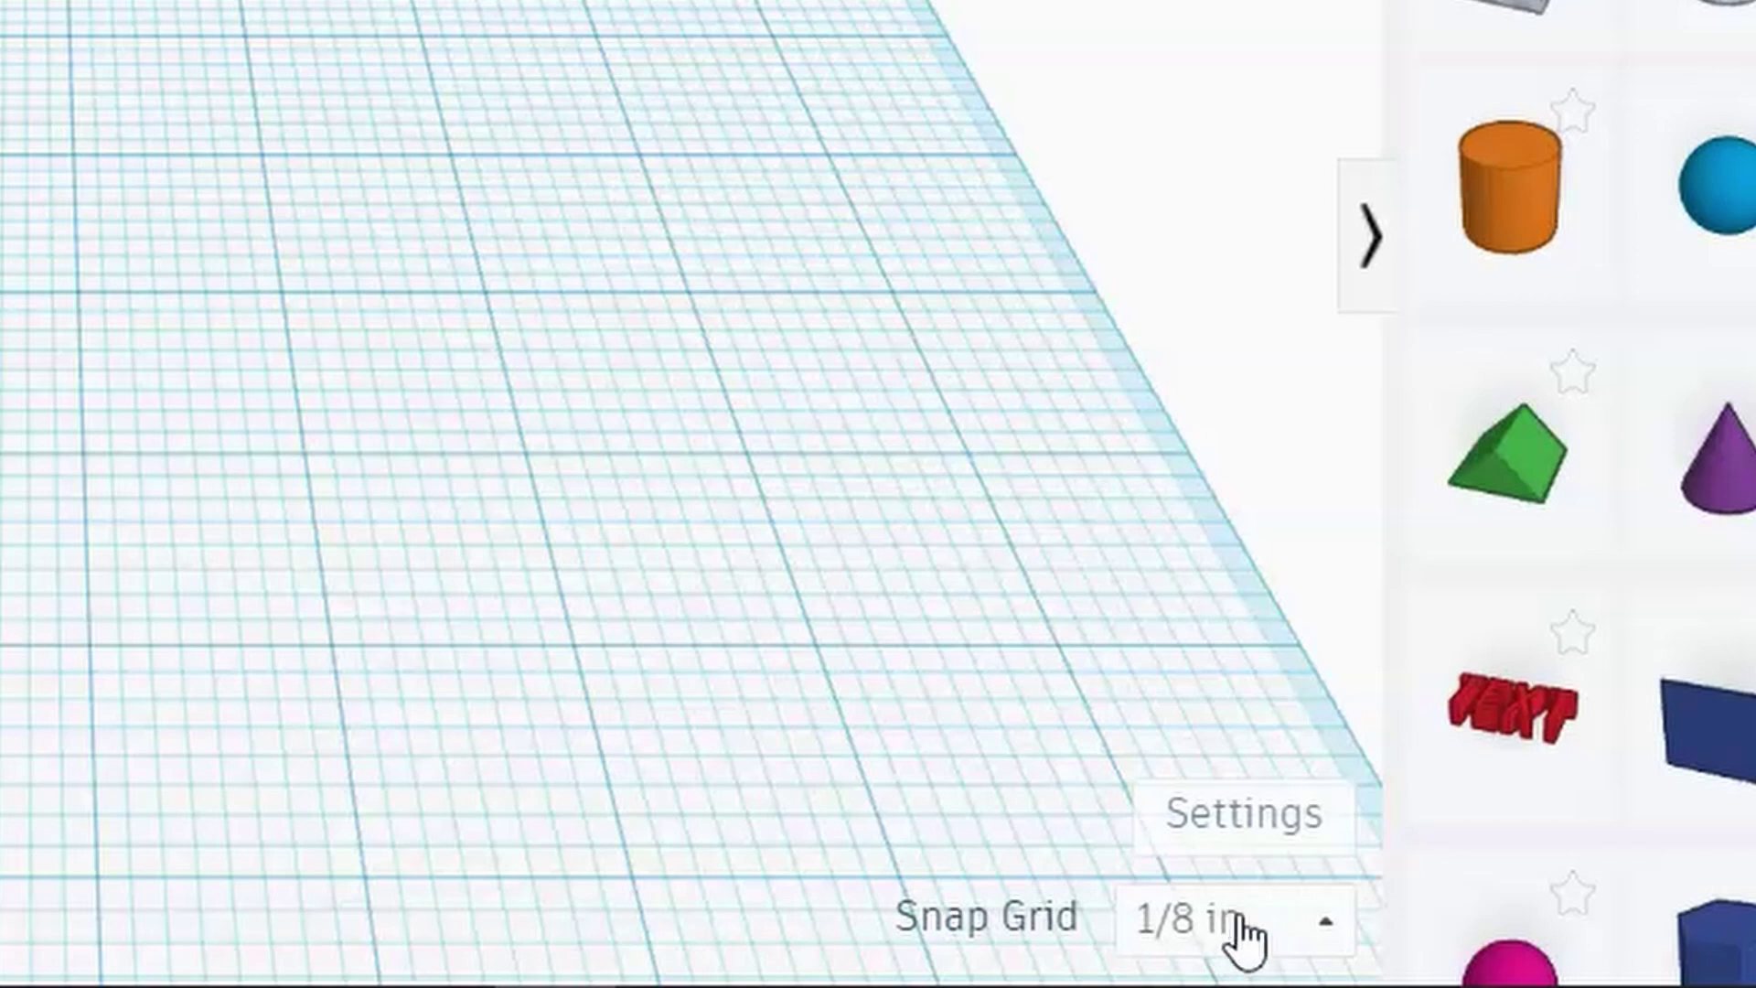
left_click(1237, 926)
left_click(1226, 220)
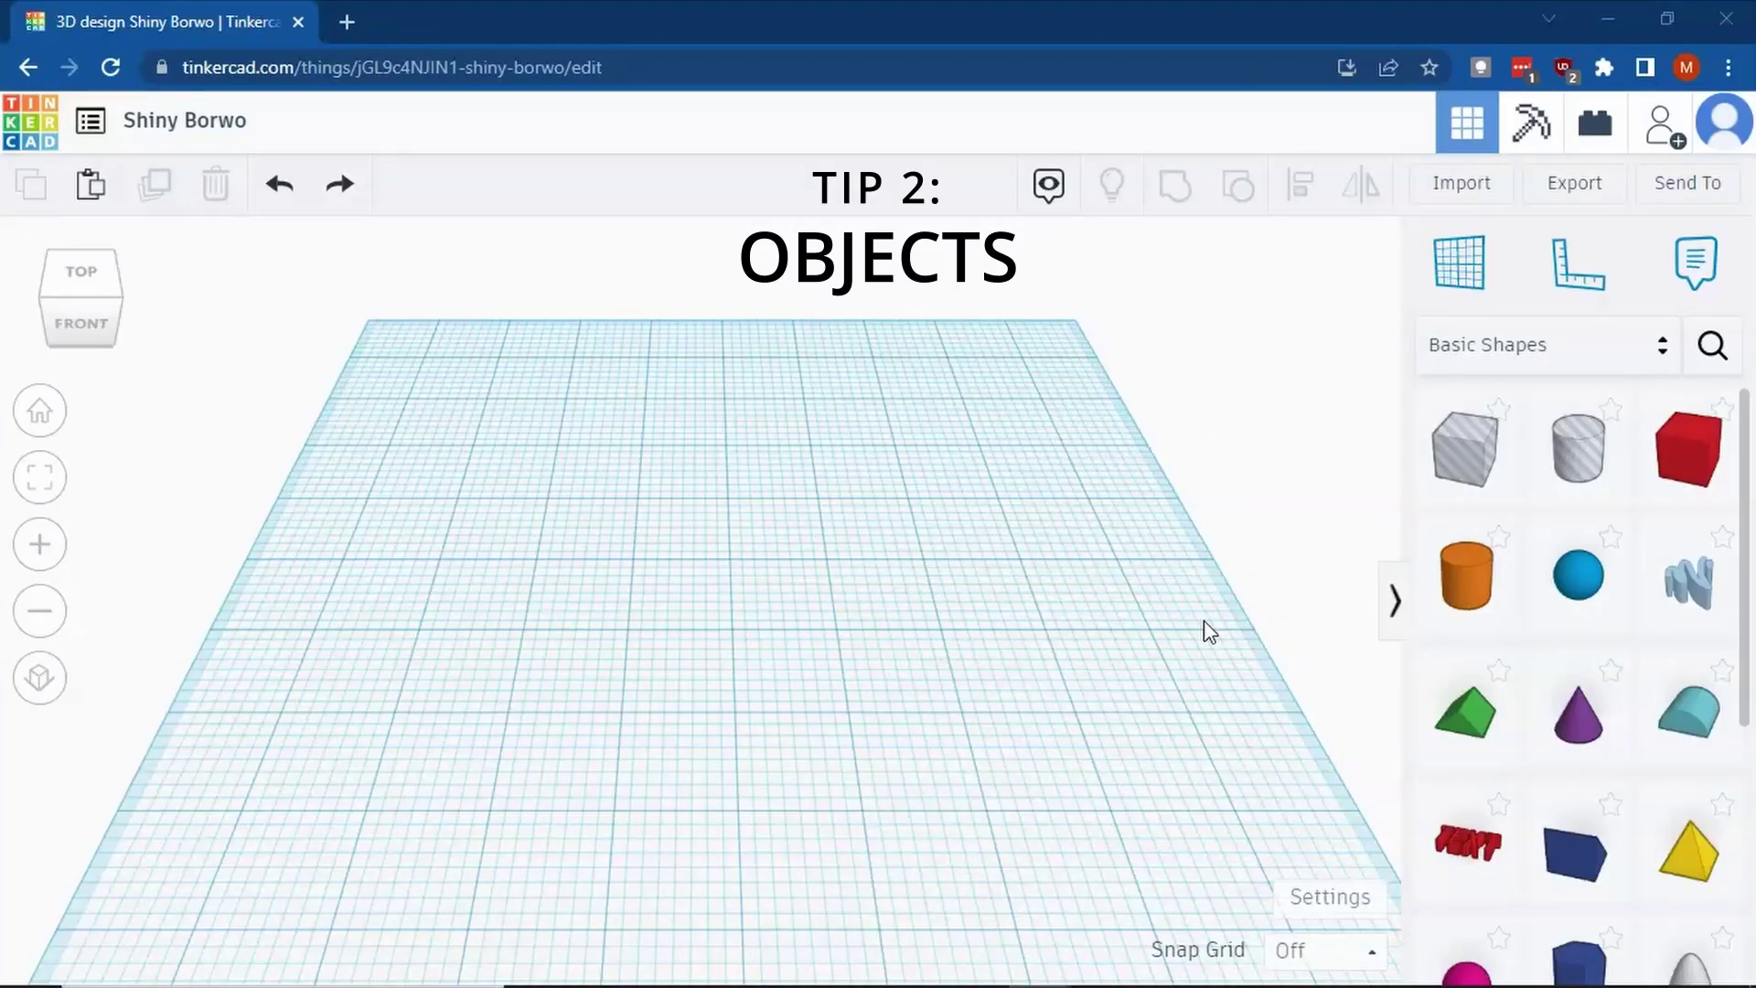
Place a red box on the workplane and remove it again
left_click(1678, 459)
left_click(819, 569)
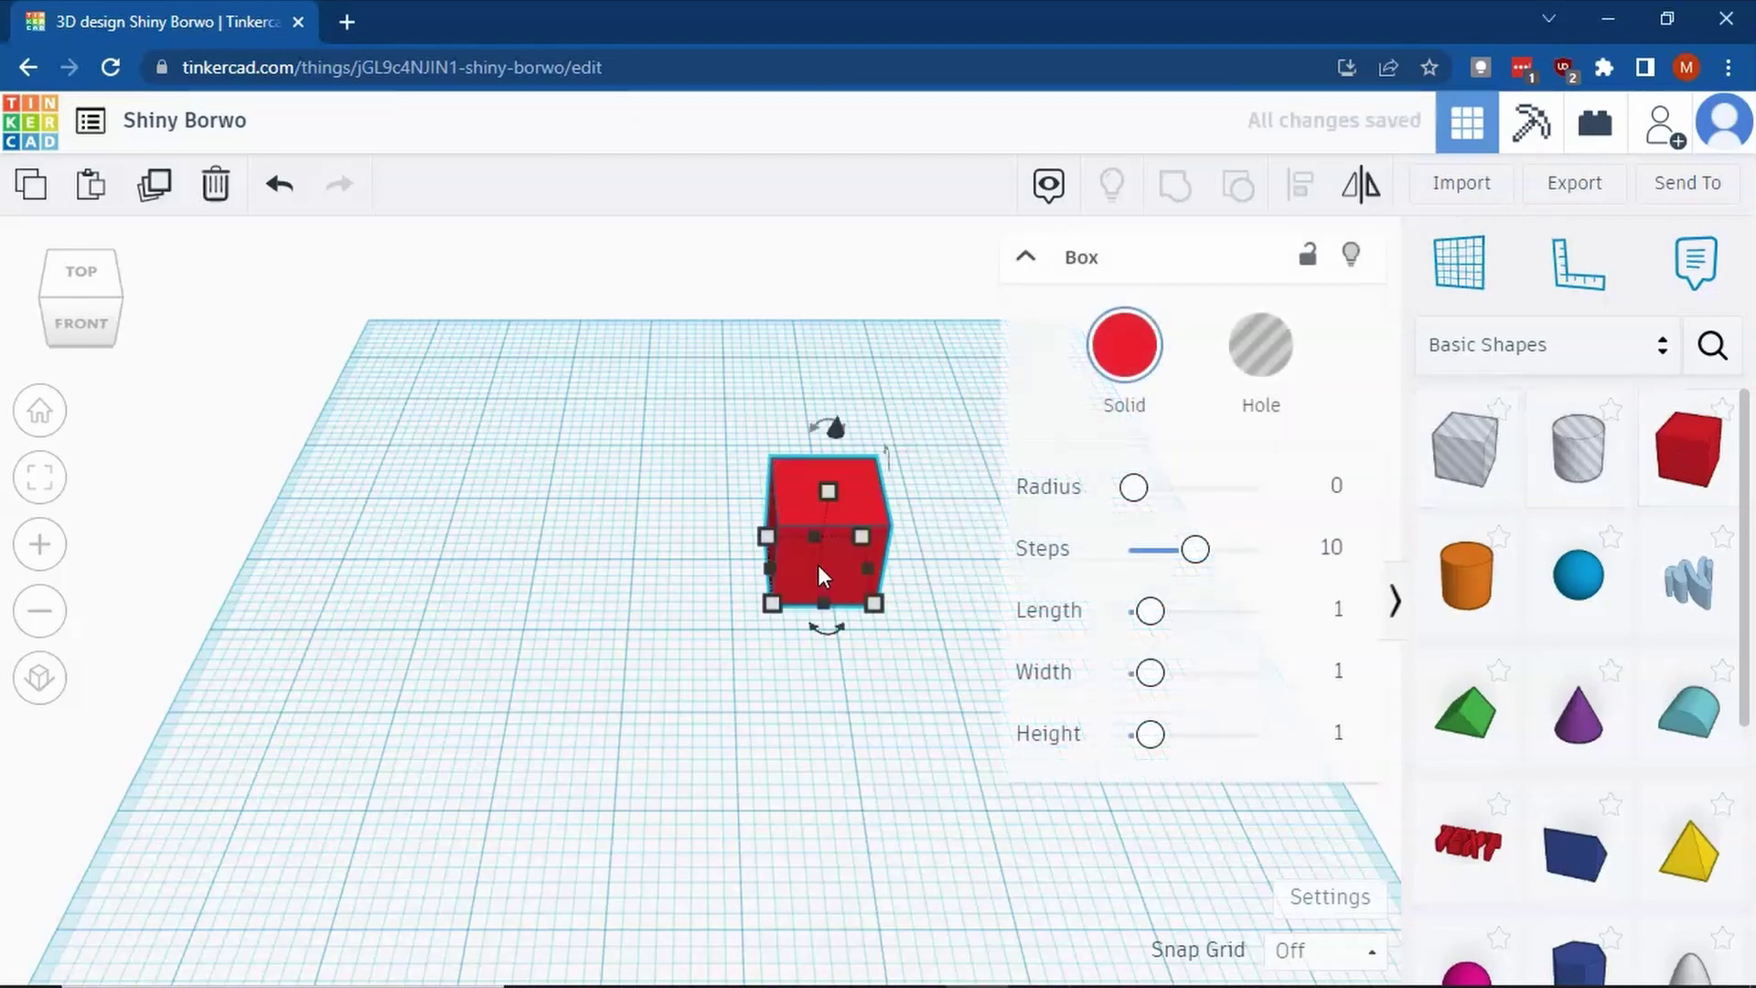
key("Delete")
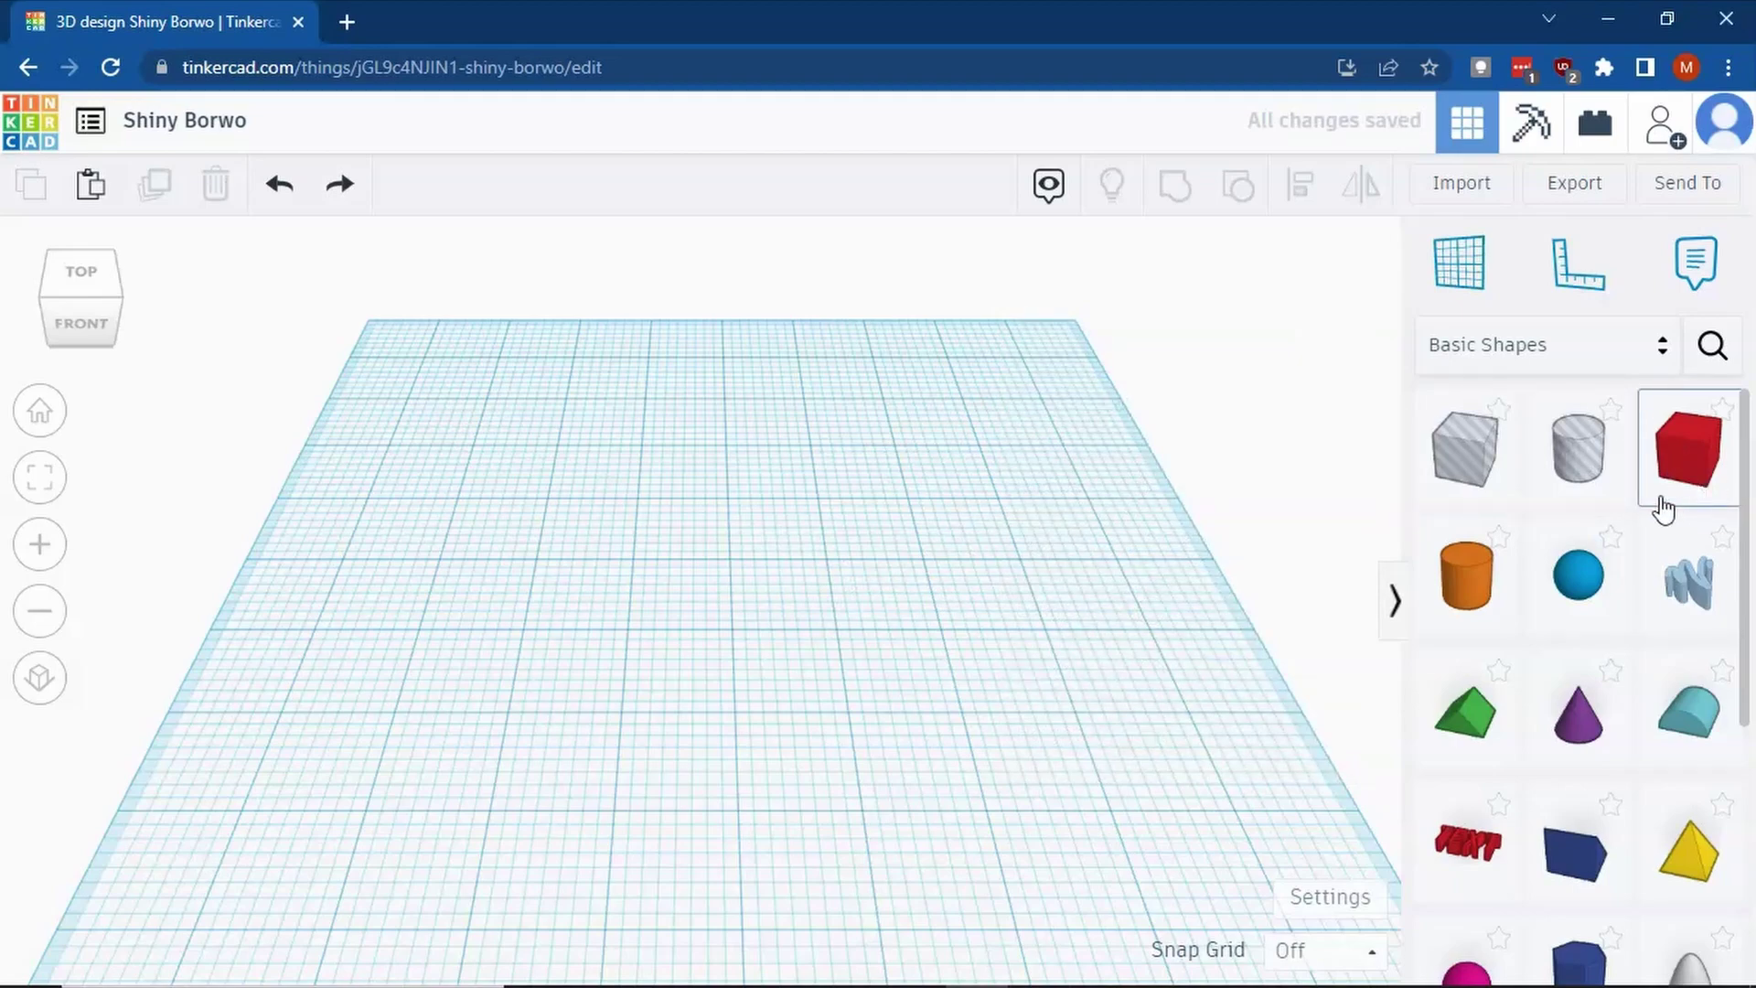
Browse the shape library's categories and look at the community shape search
left_click(1592, 355)
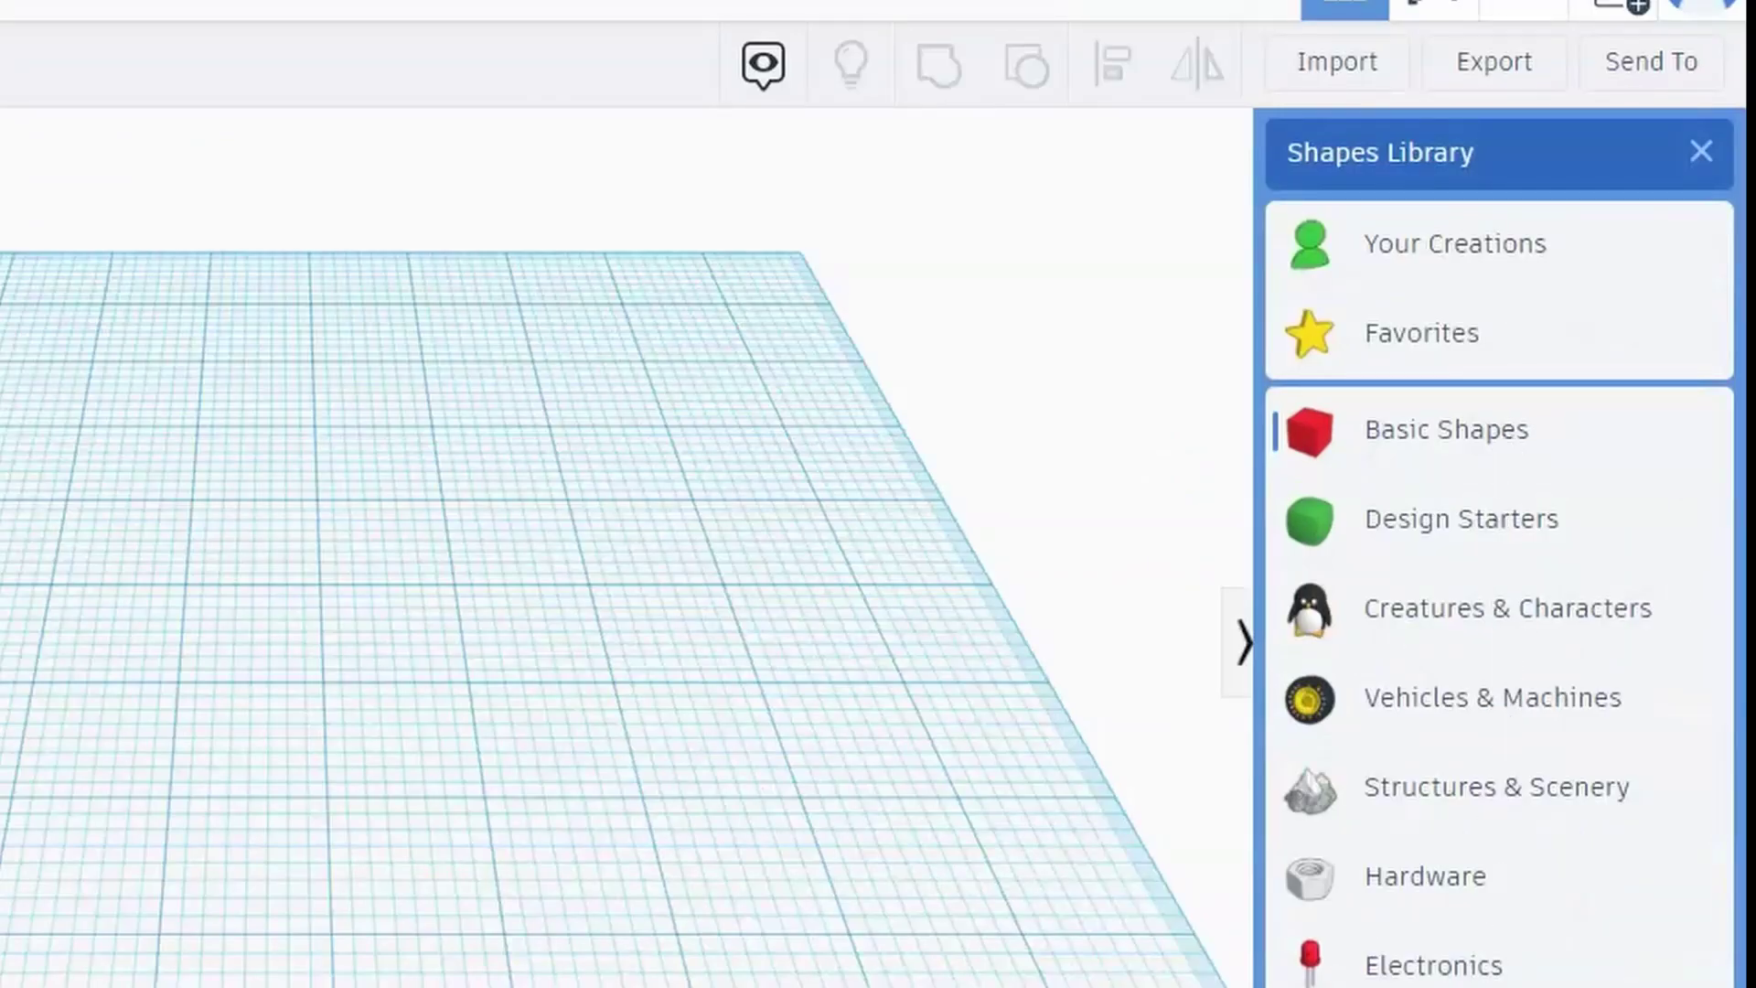
left_click(1697, 156)
left_click(1683, 291)
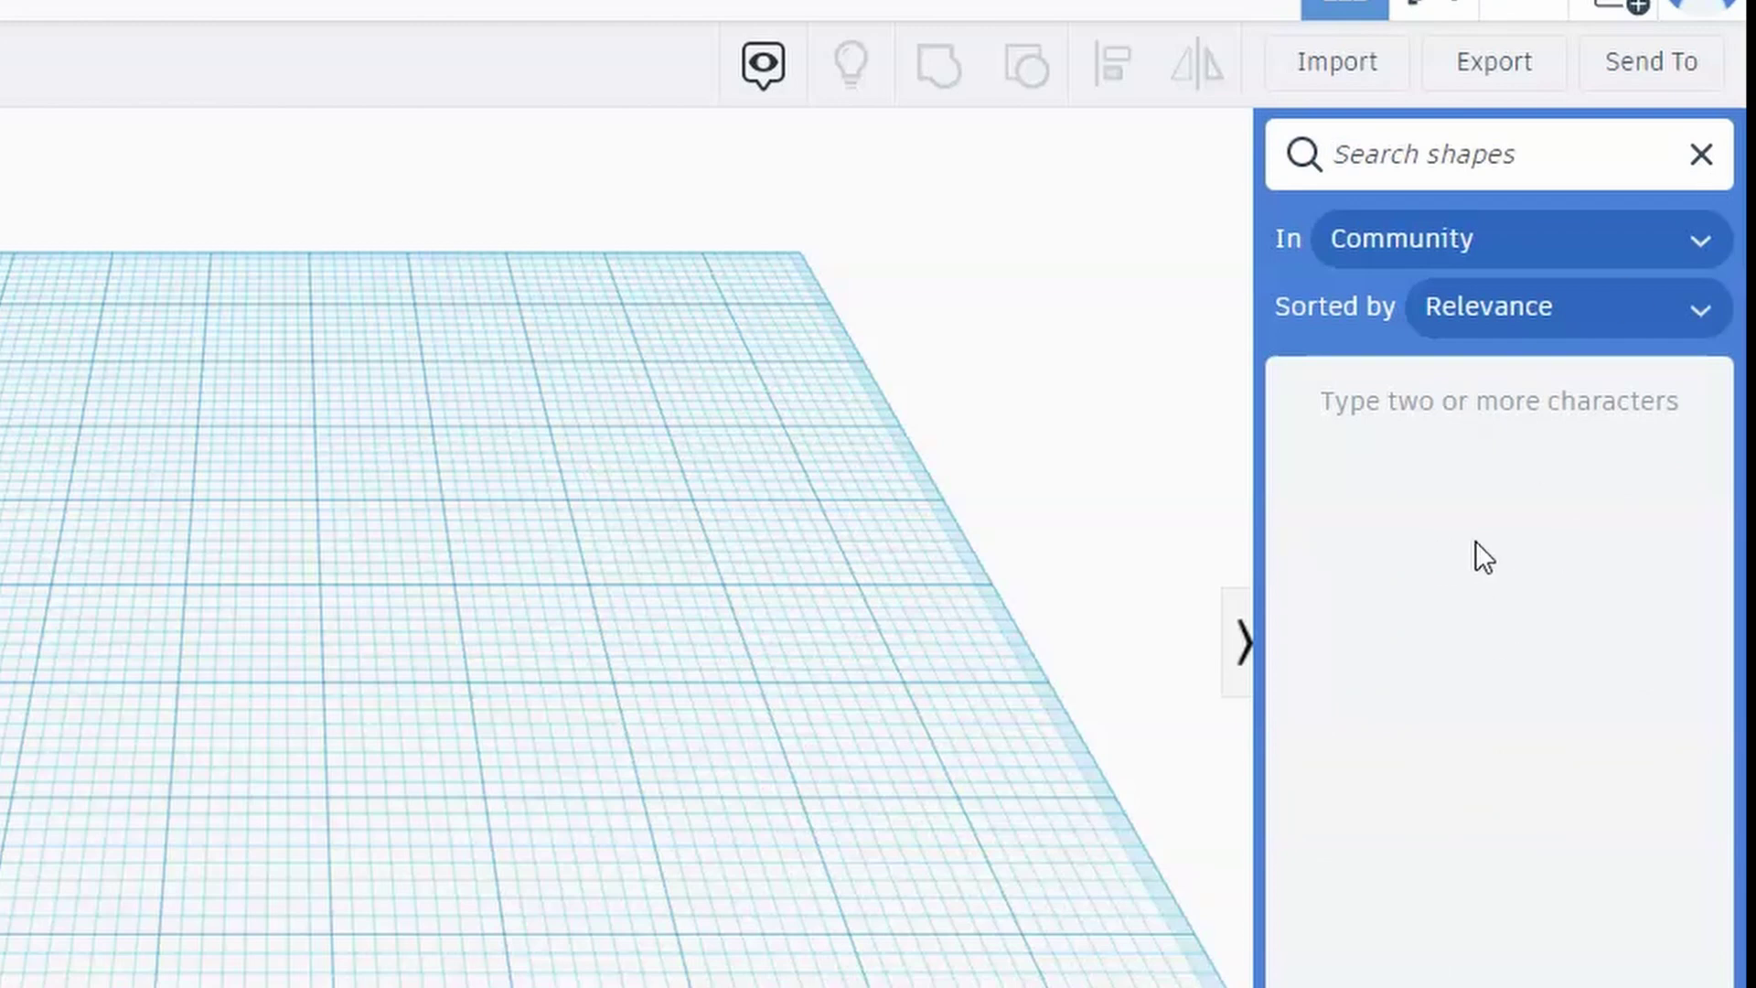
left_click(1699, 157)
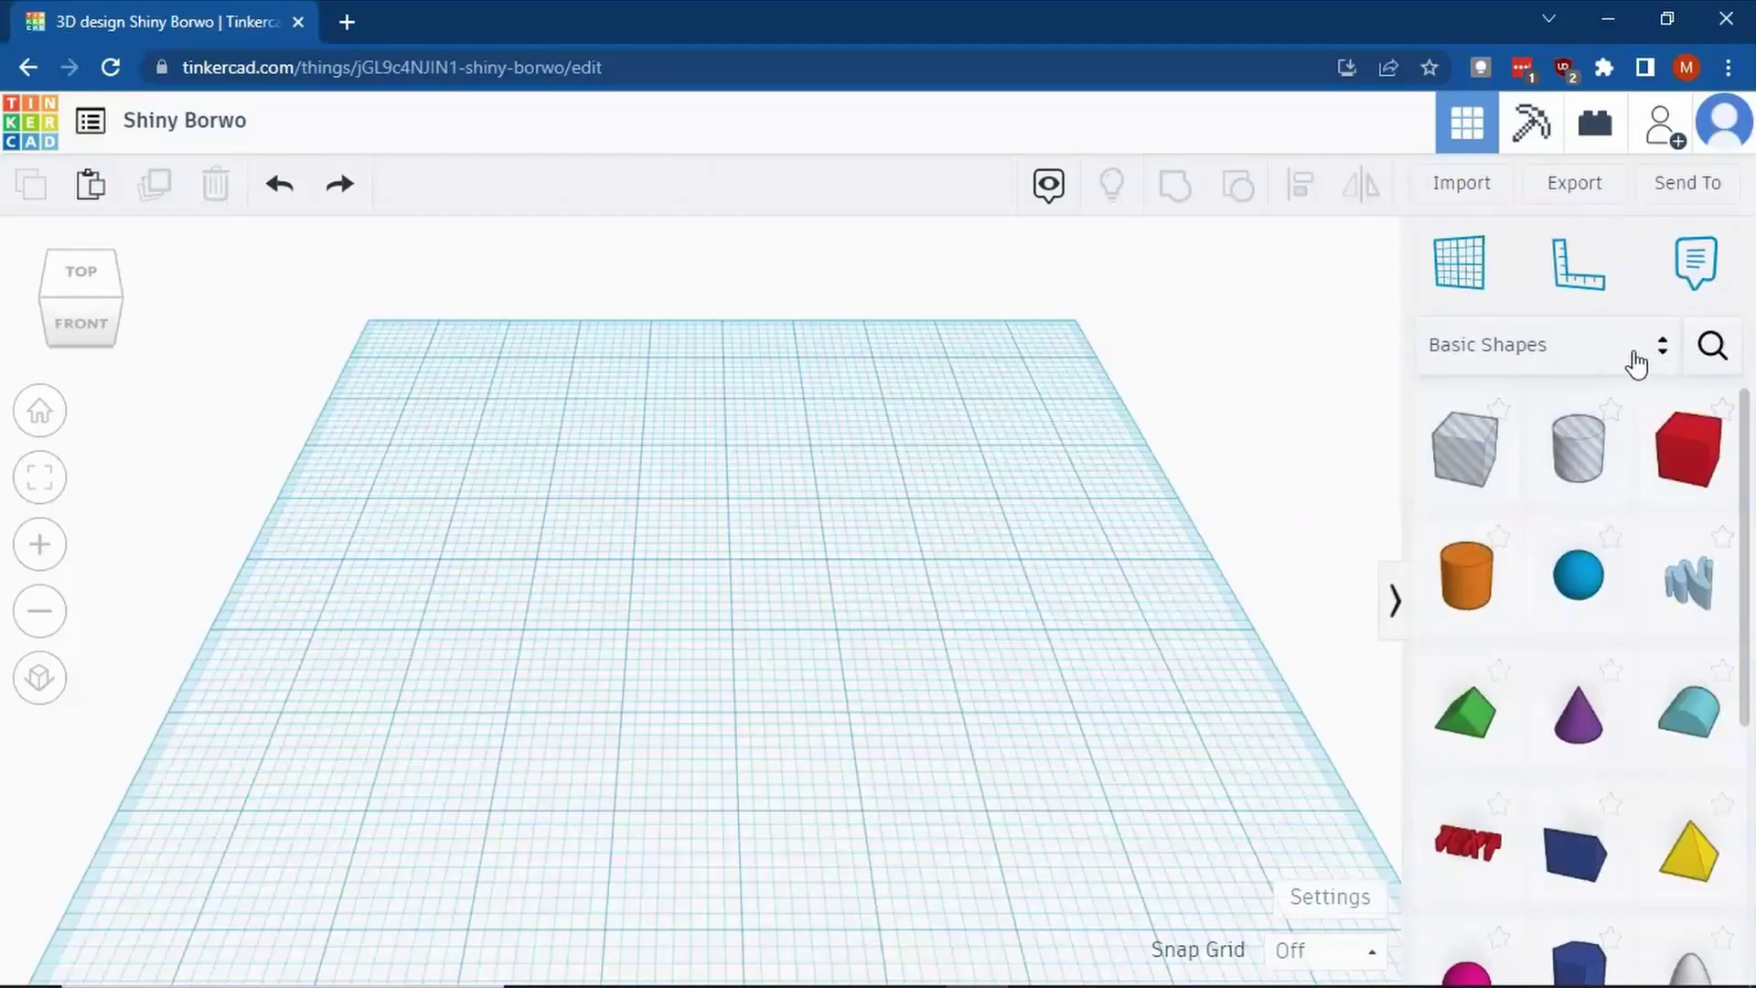
left_click(1635, 364)
scroll(1595, 710, "down", 3)
scroll(1599, 716, "up", 3)
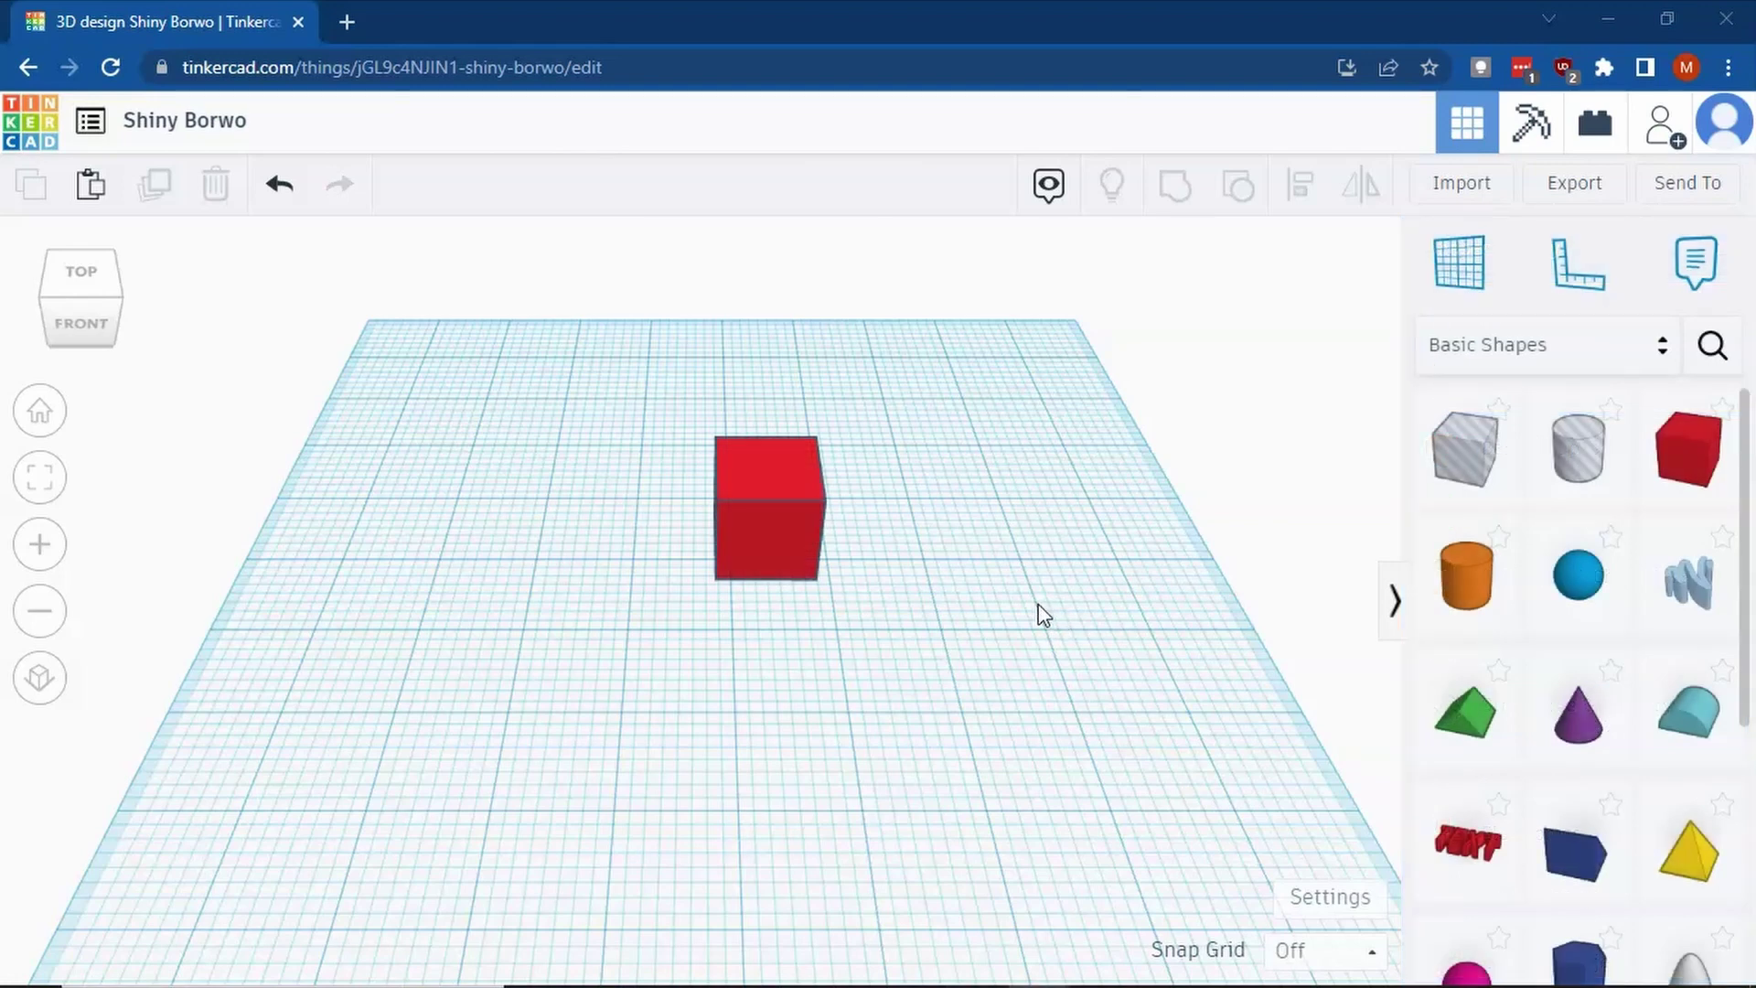
Resize the red box's base to 3 inches deep and 2 inches wide
left_click(817, 502)
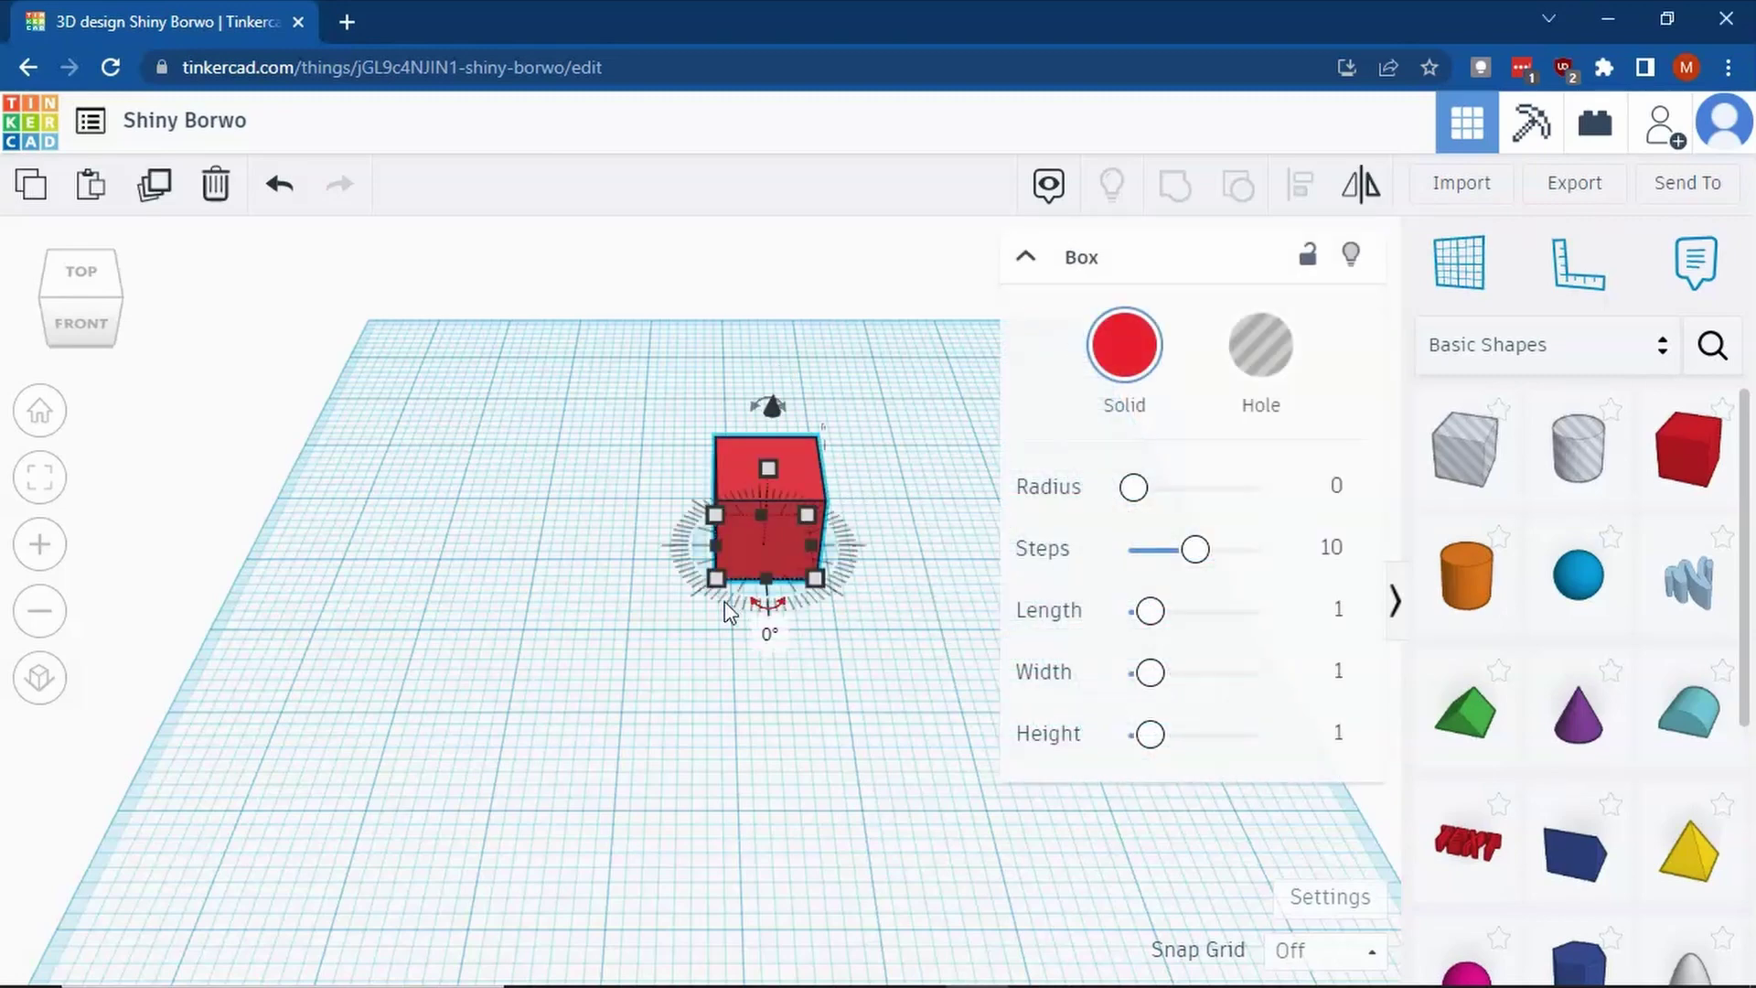
mouse_move(718, 580)
left_mouse_down()
mouse_move(662, 677)
mouse_move(553, 630)
mouse_move(674, 574)
mouse_move(698, 658)
mouse_move(687, 647)
mouse_move(735, 631)
mouse_move(711, 592)
left_mouse_up()
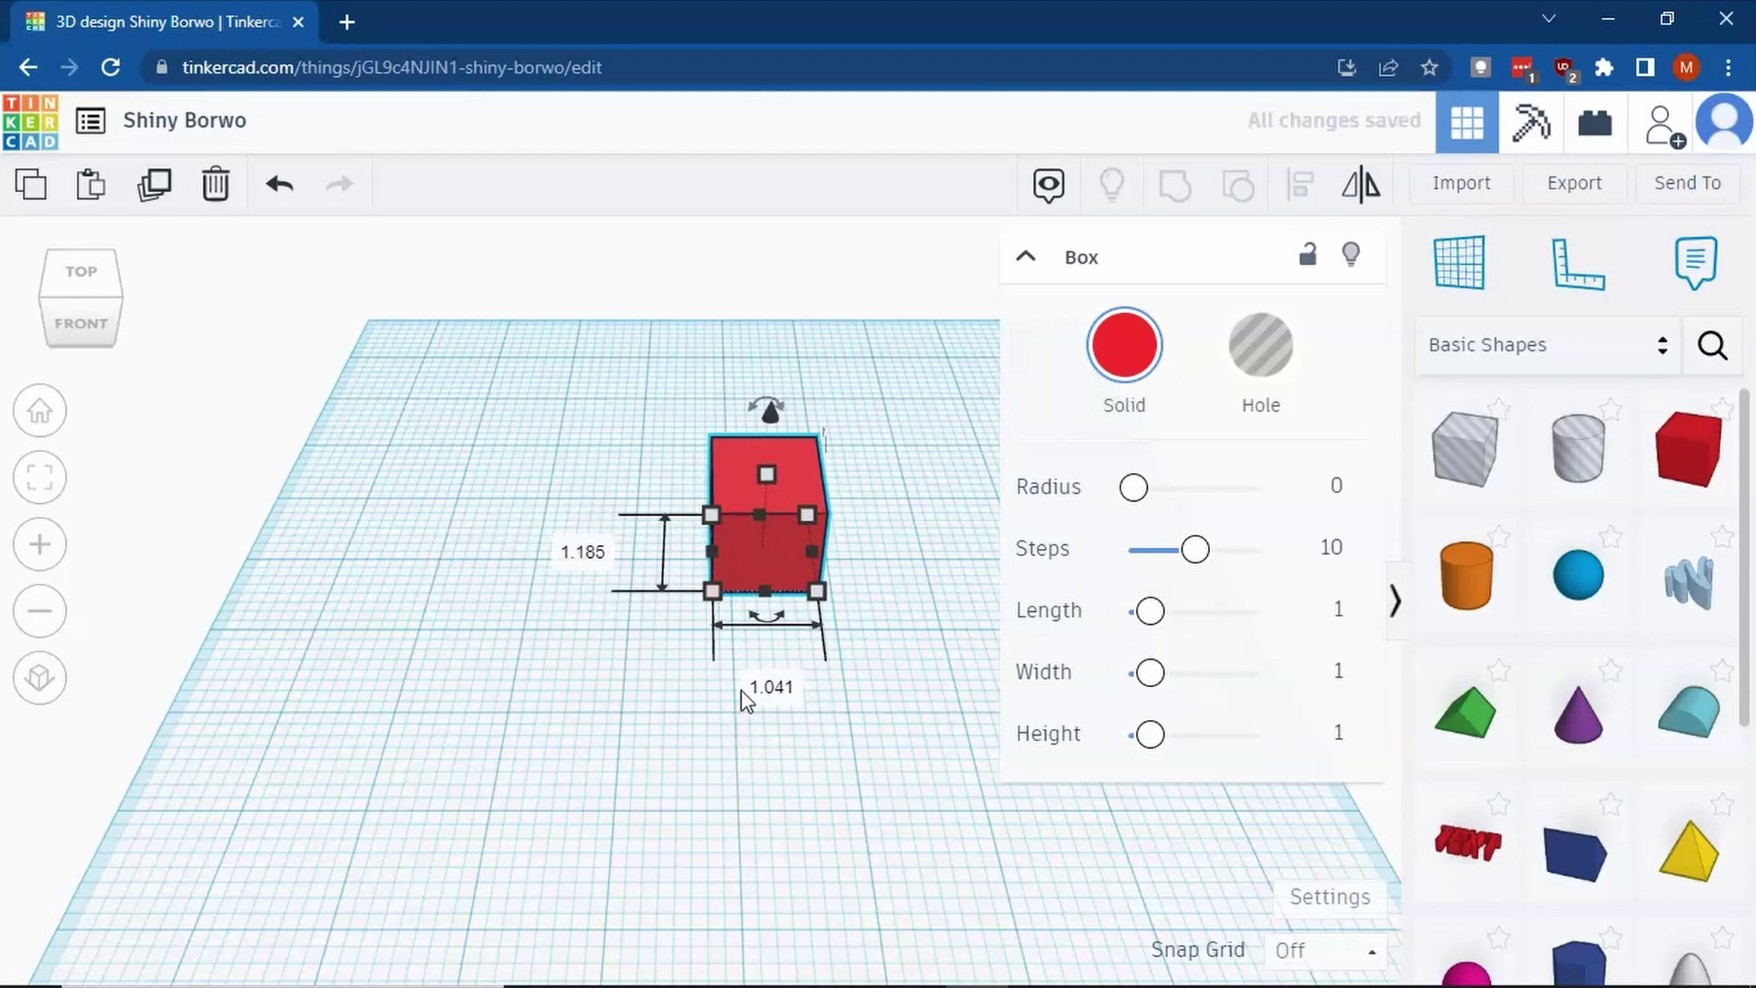
left_click(585, 553)
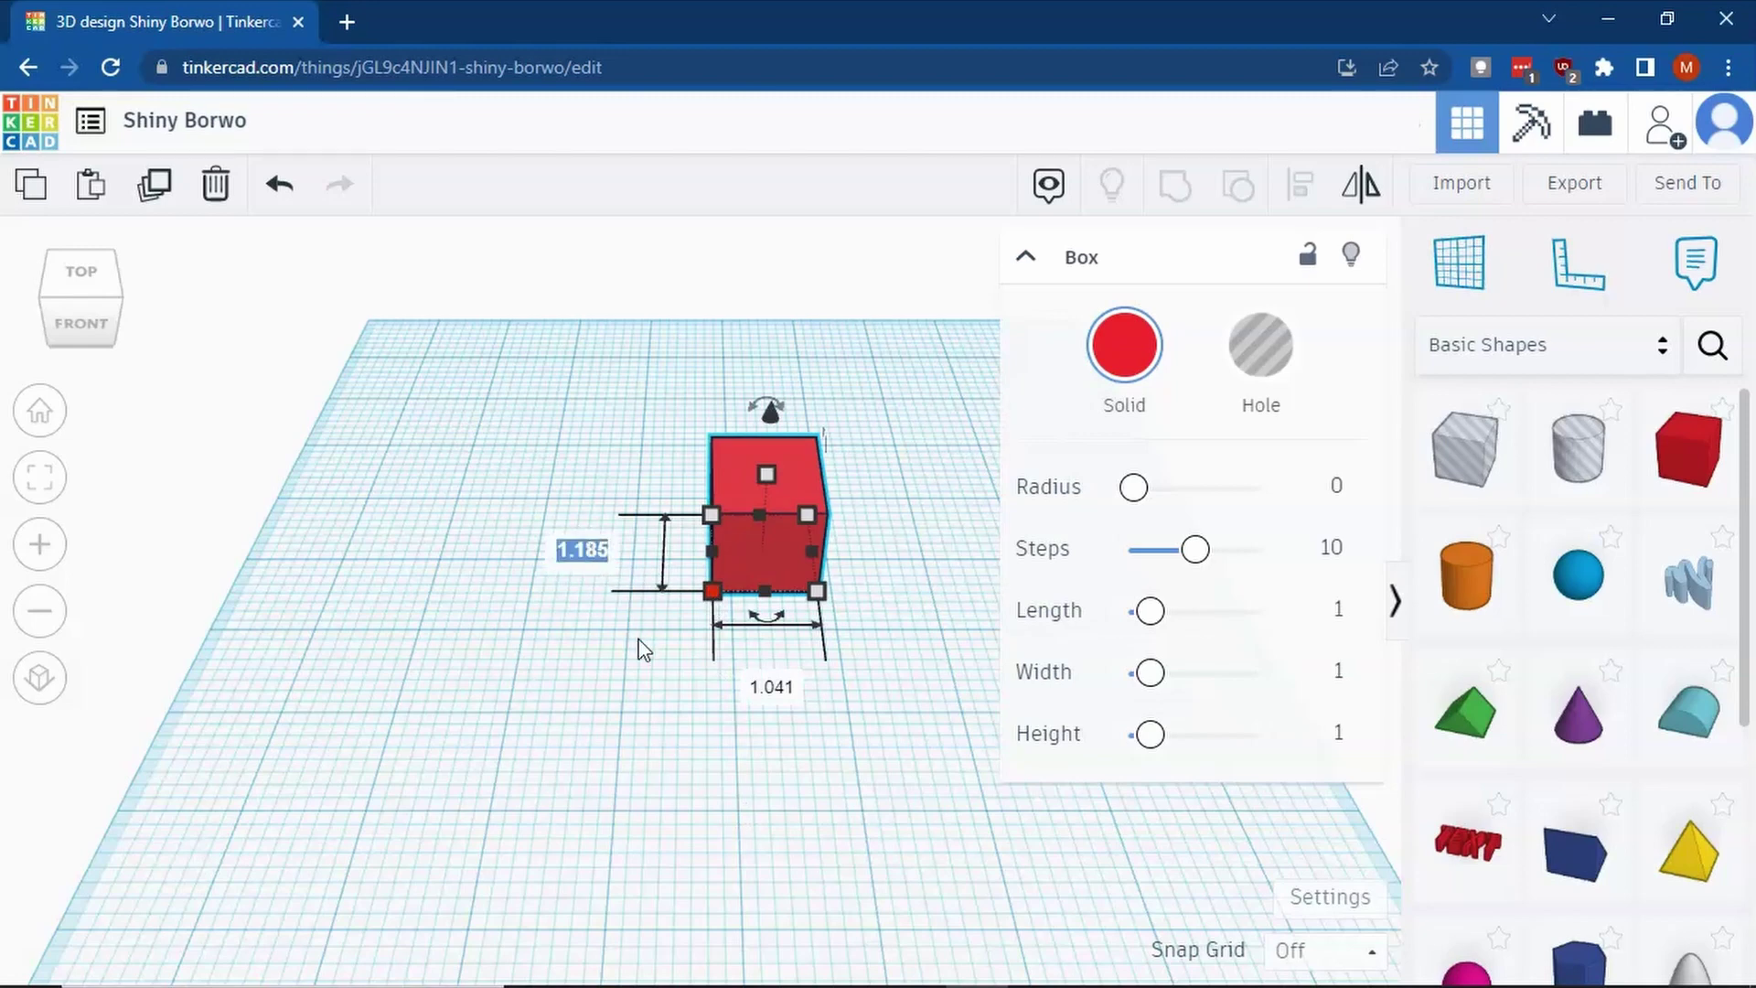
type("3")
key("Return")
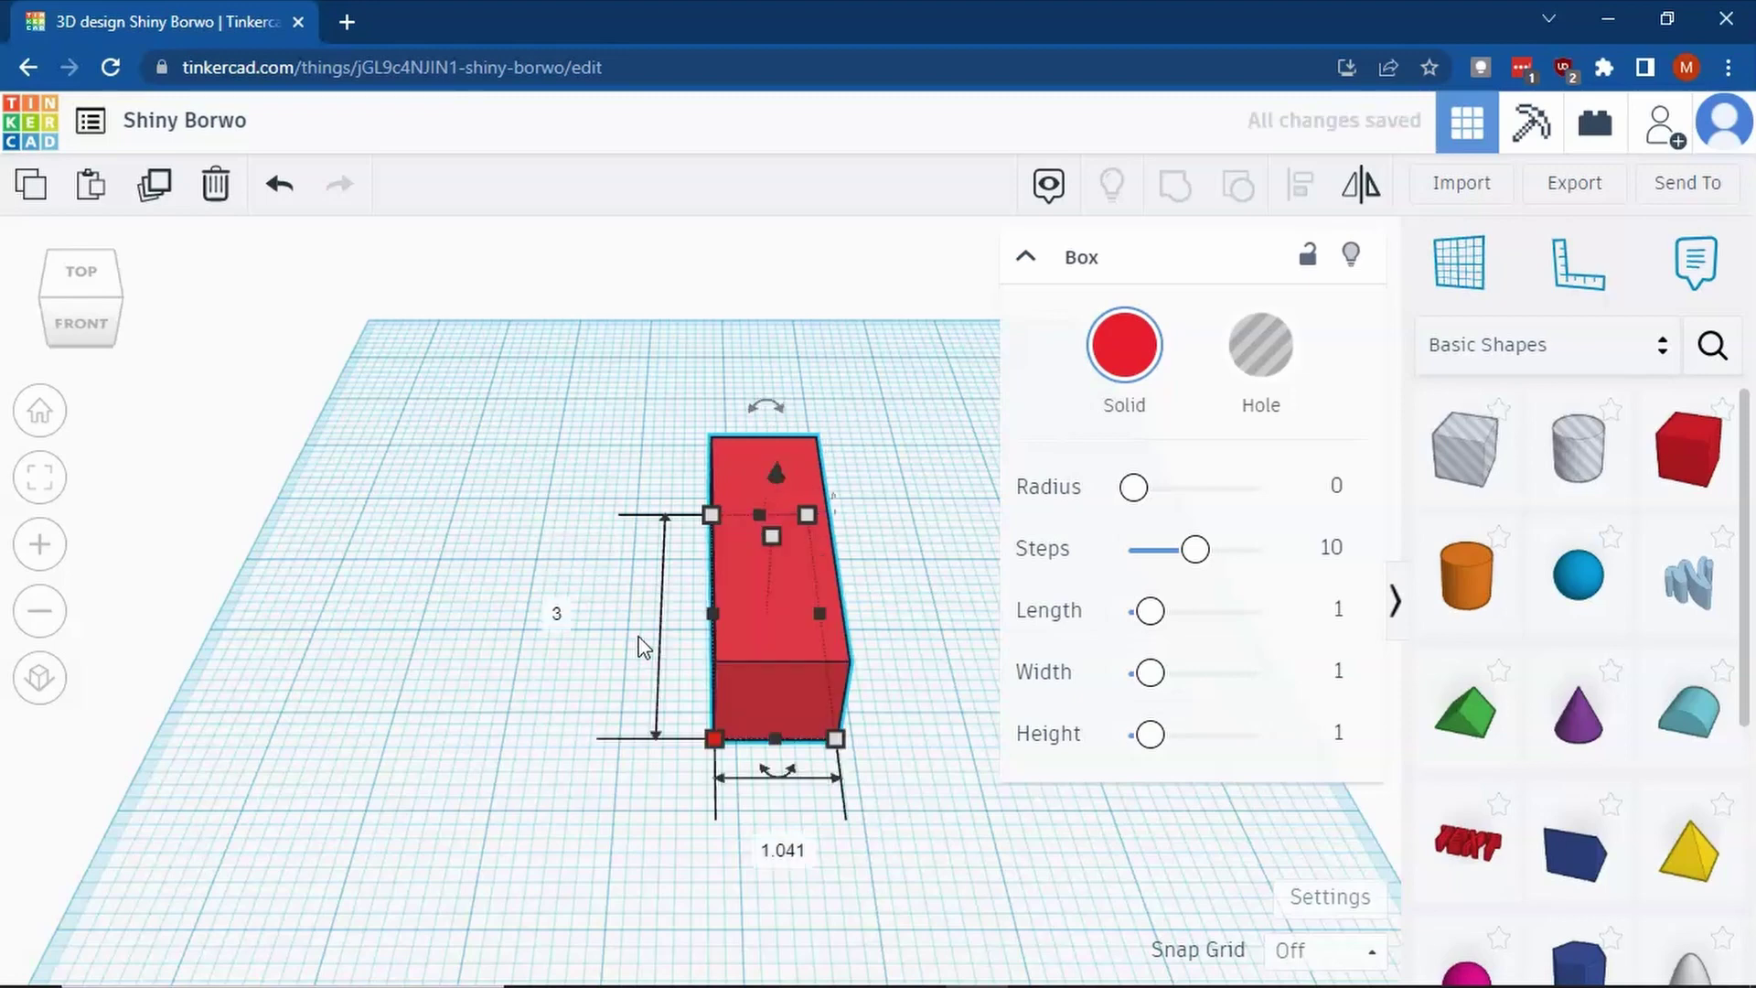
left_click(782, 850)
type("2")
key("Return")
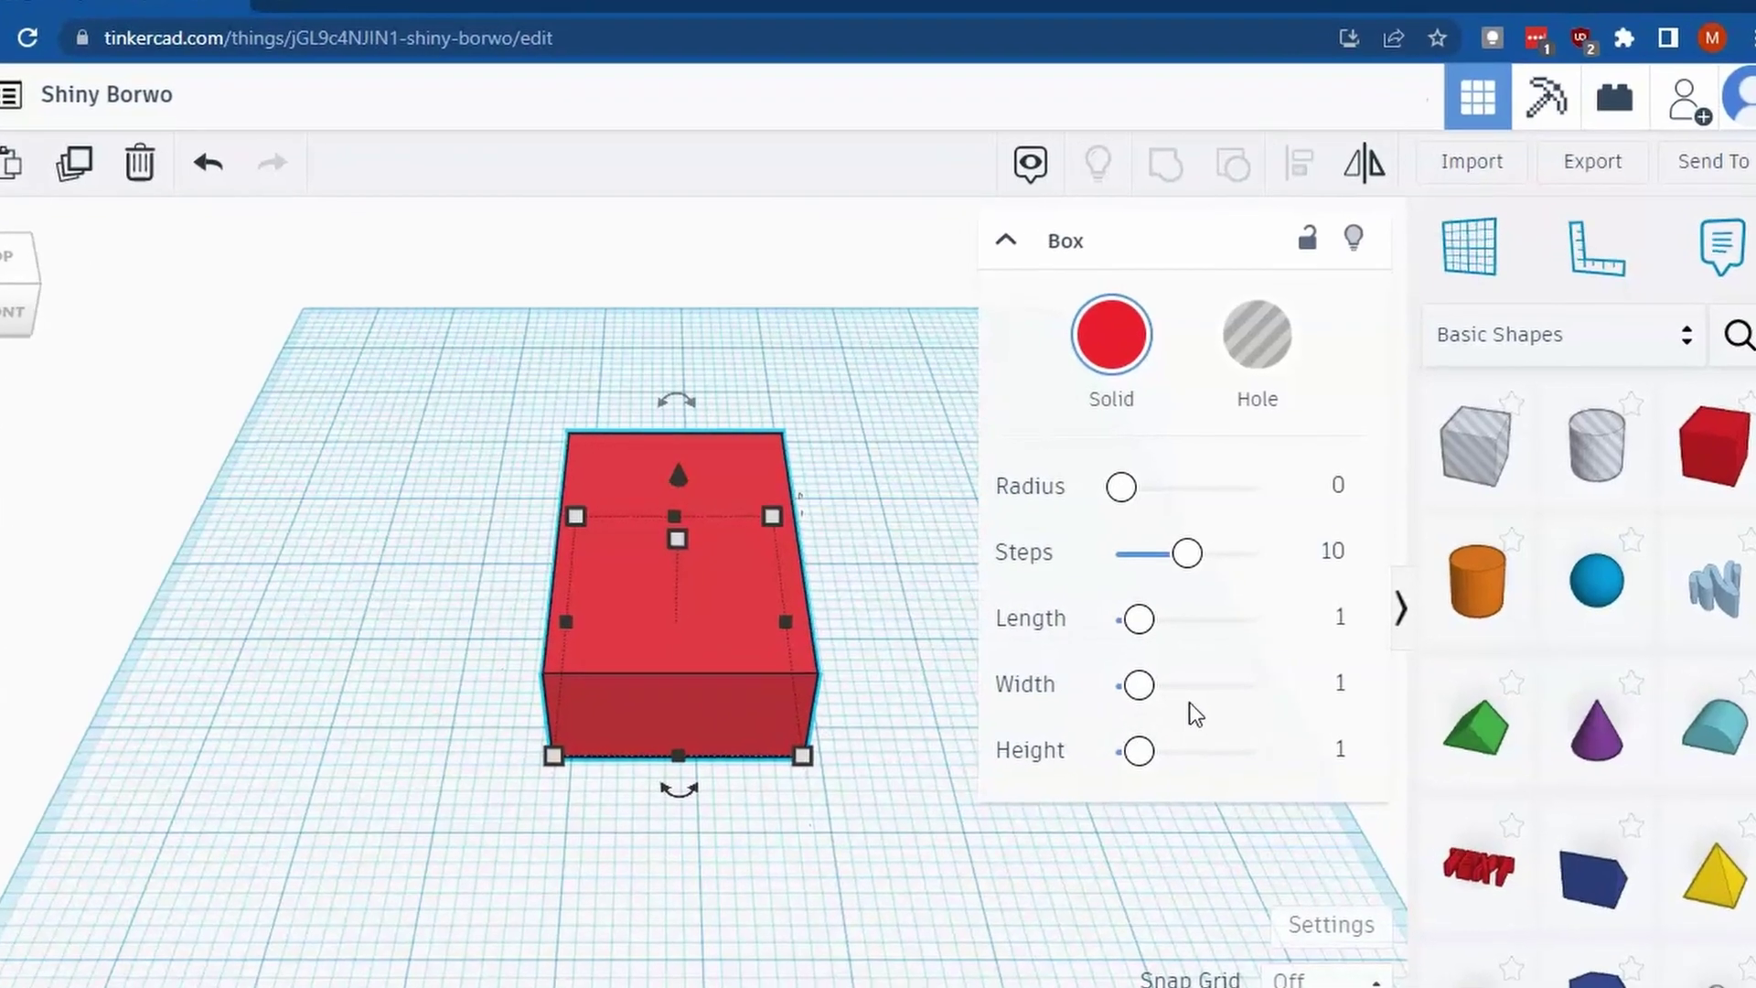
Adjust the box's length to about 0.959 and width to about 2.105, and set its height to 3 inches
left_click_drag(1118, 635, 1094, 667)
mouse_move(1094, 738)
left_mouse_down()
mouse_move(1141, 753)
mouse_move(1118, 741)
left_mouse_up()
mouse_move(1102, 817)
left_mouse_down()
mouse_move(1138, 823)
mouse_move(1105, 823)
left_mouse_up()
left_click(1332, 820)
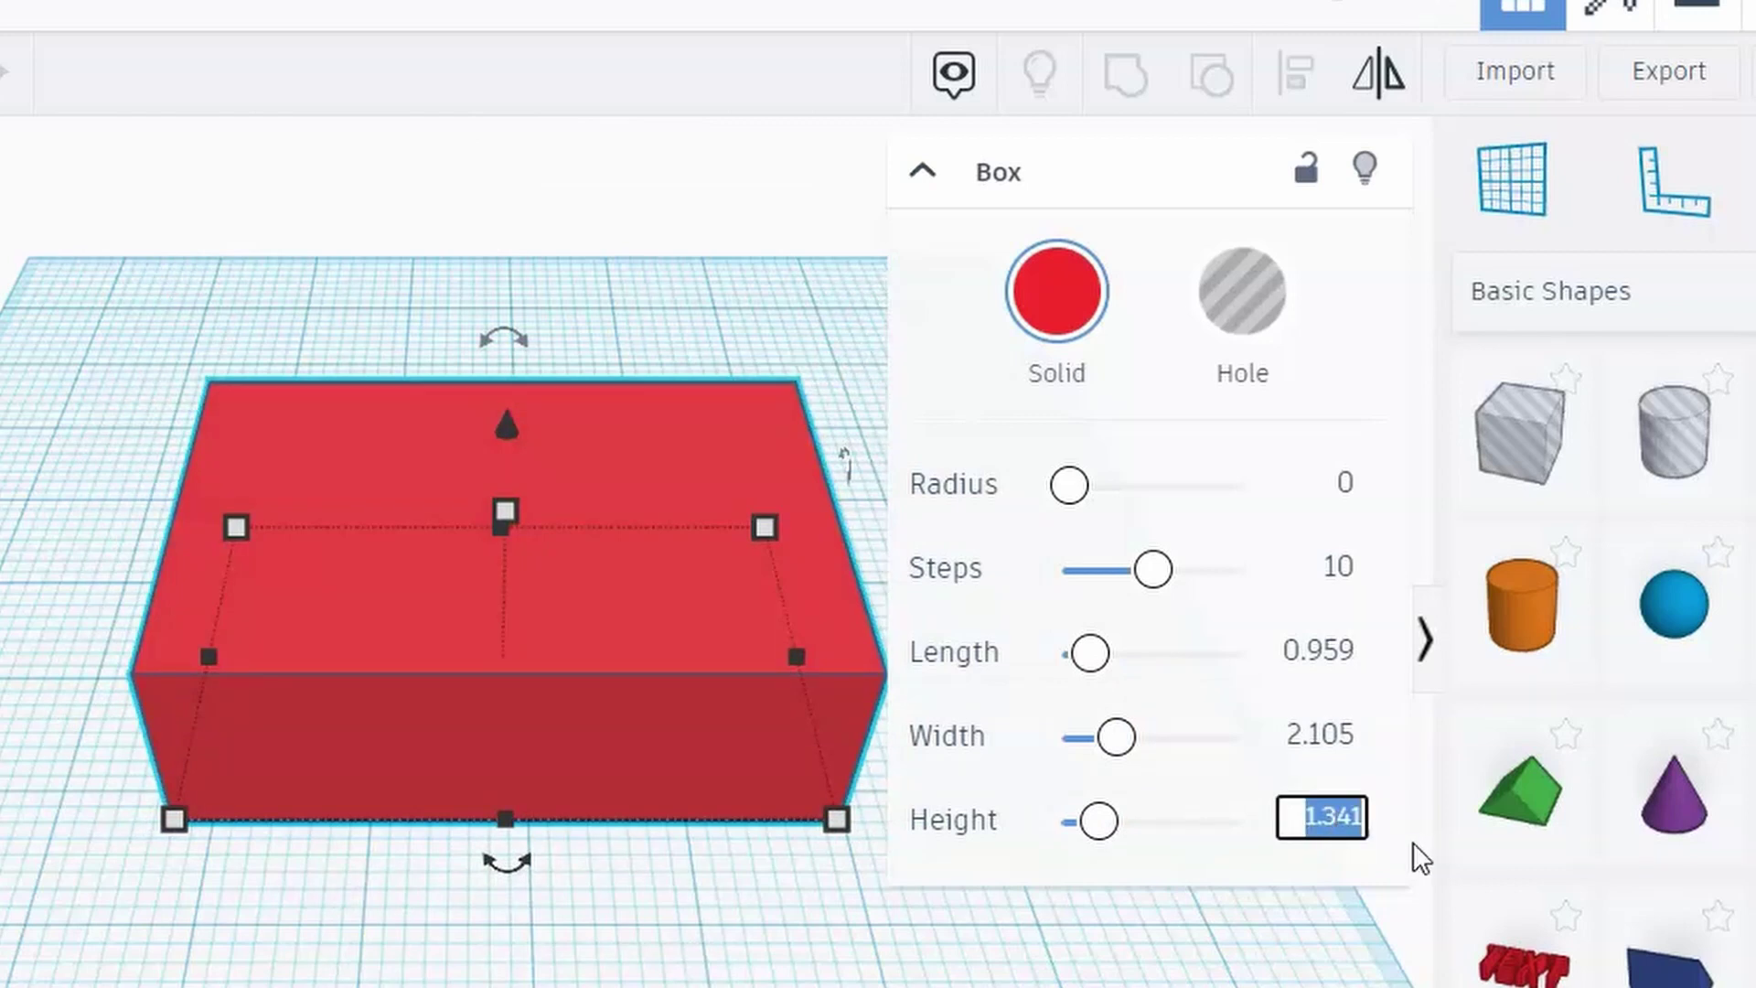
type("3")
key("Return")
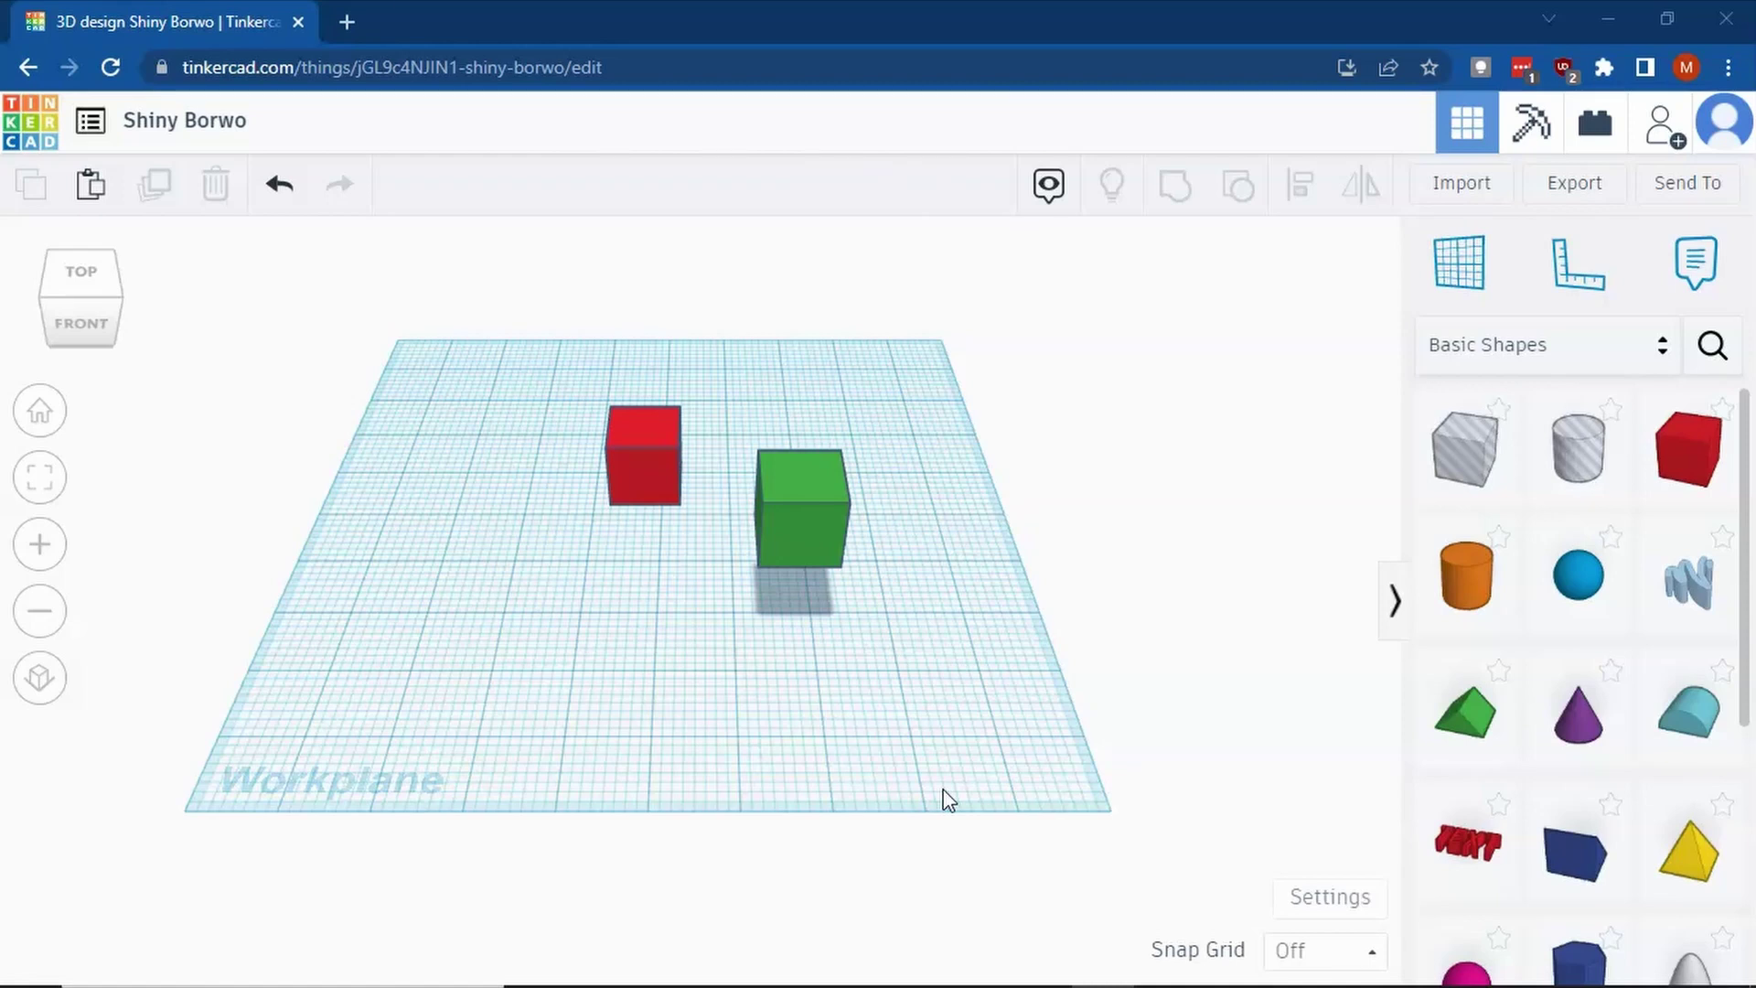
Nudge the floating green box and align it with the red box along their back and left edges
left_click_drag(772, 564, 816, 547)
left_click(843, 657)
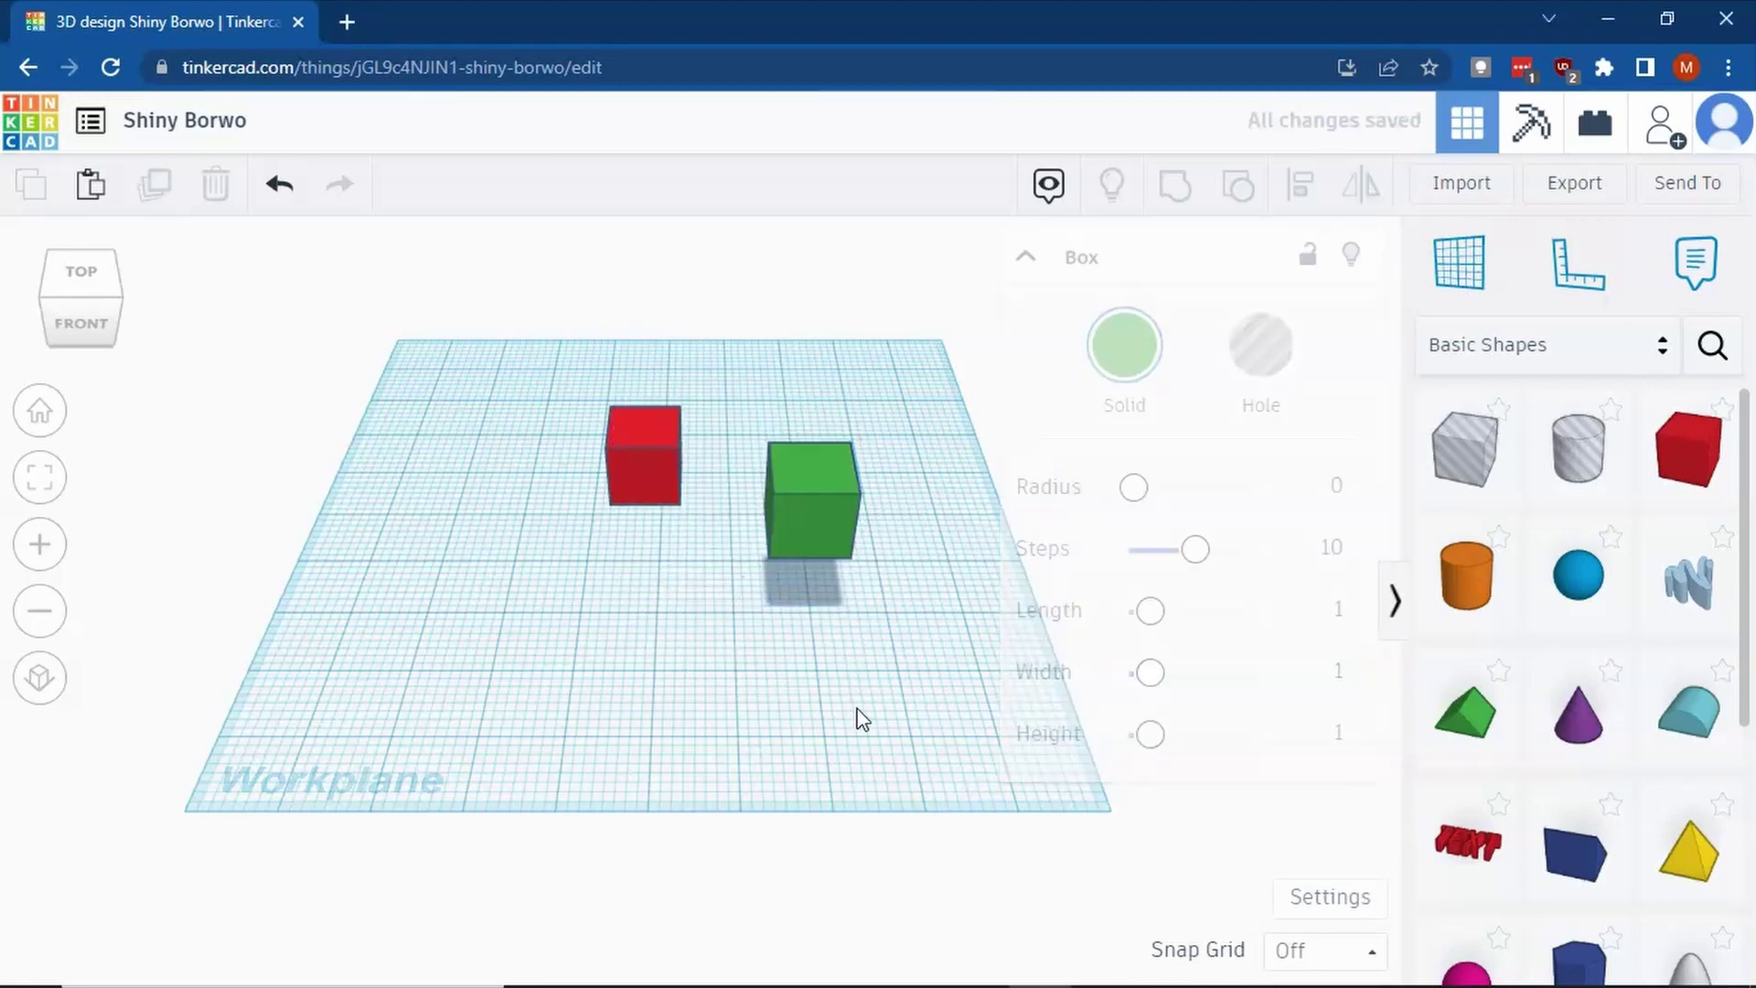
left_click_drag(929, 345, 499, 640)
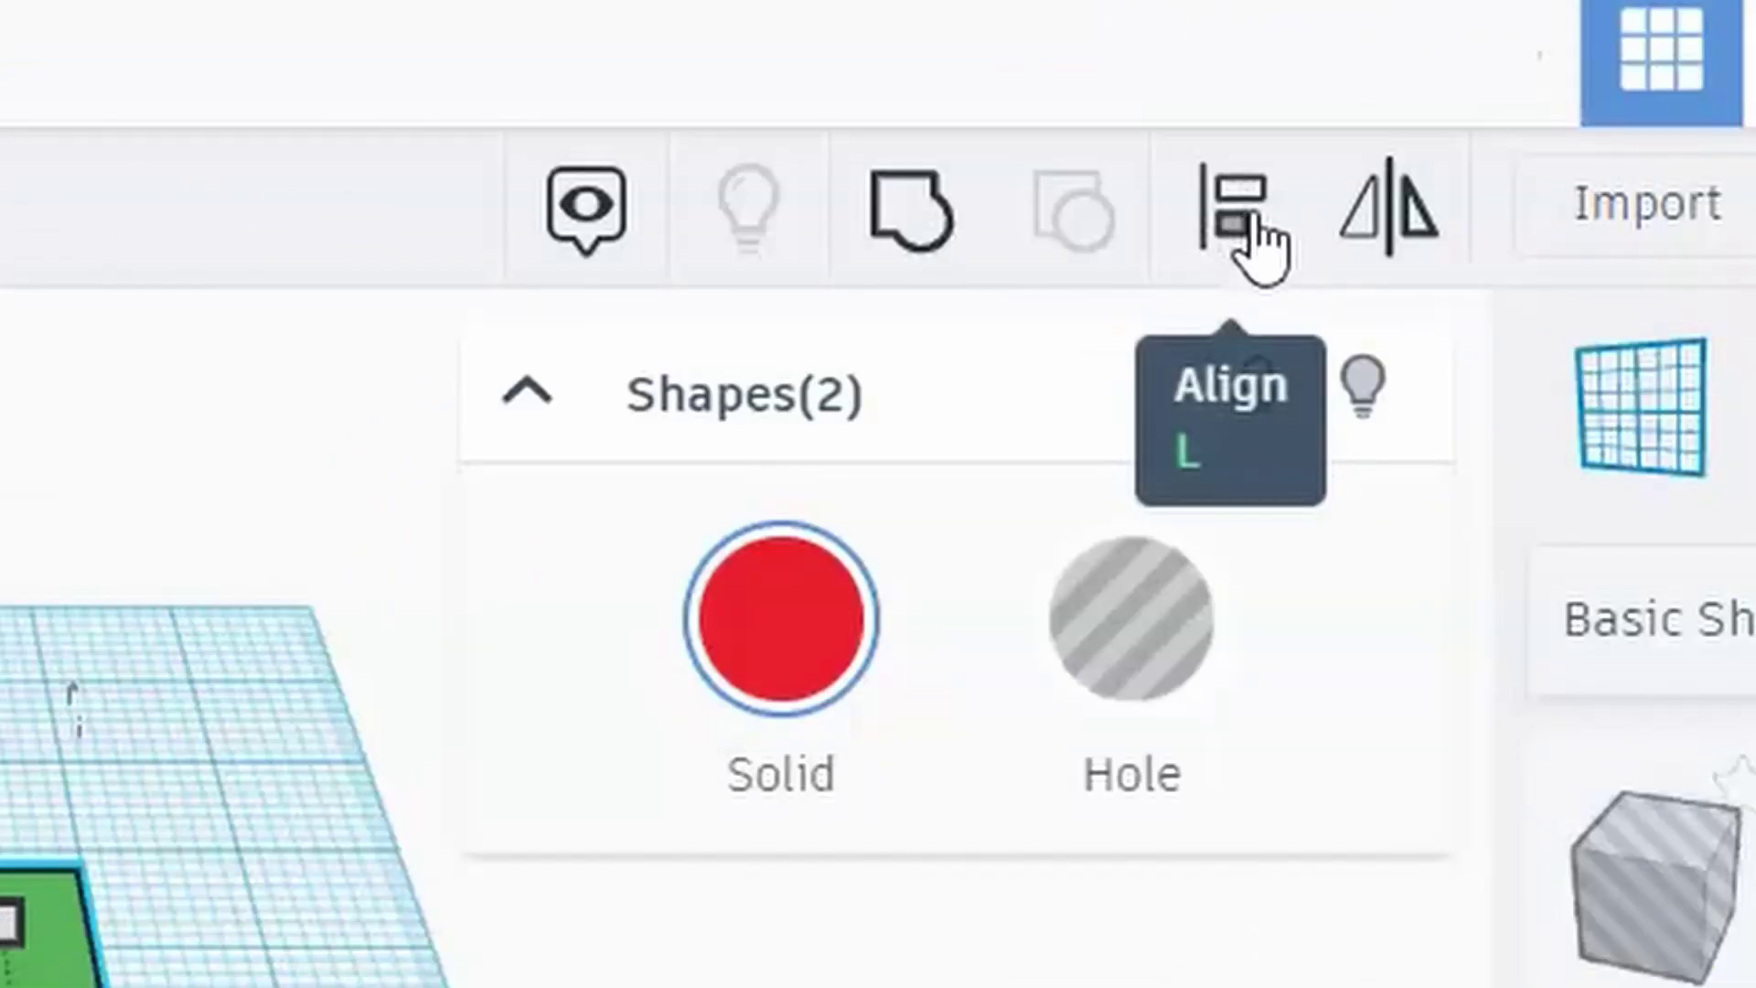
left_click(1248, 219)
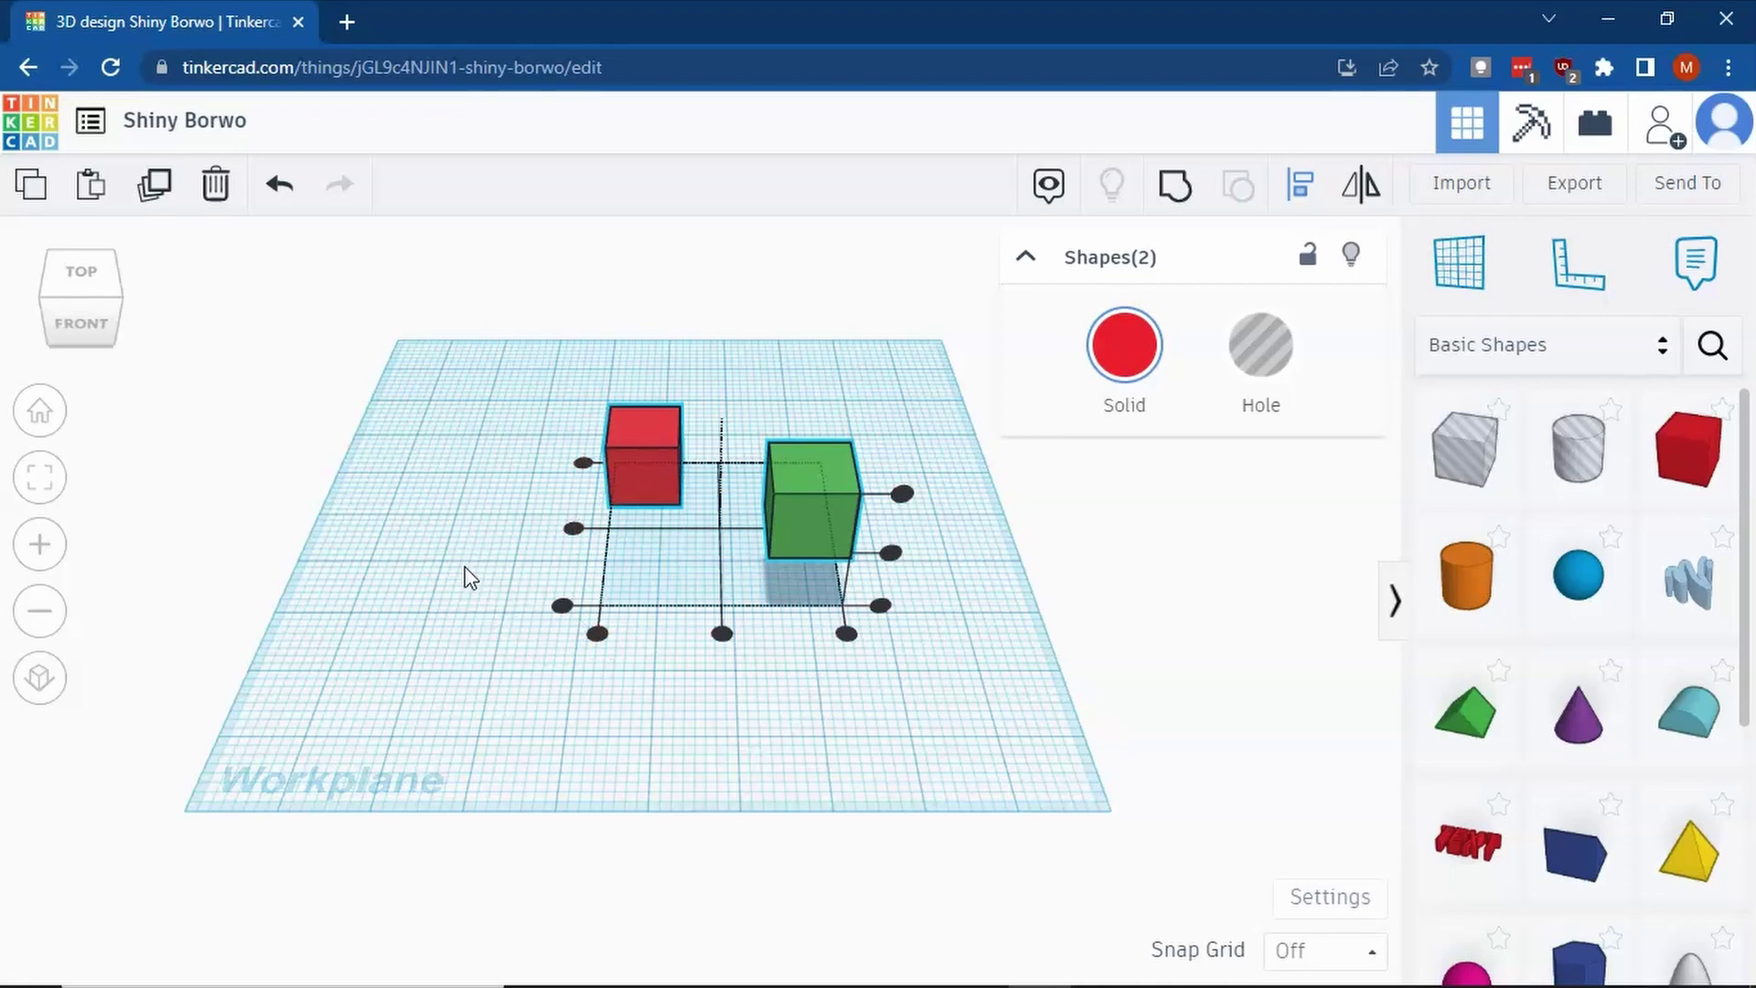
left_click(582, 464)
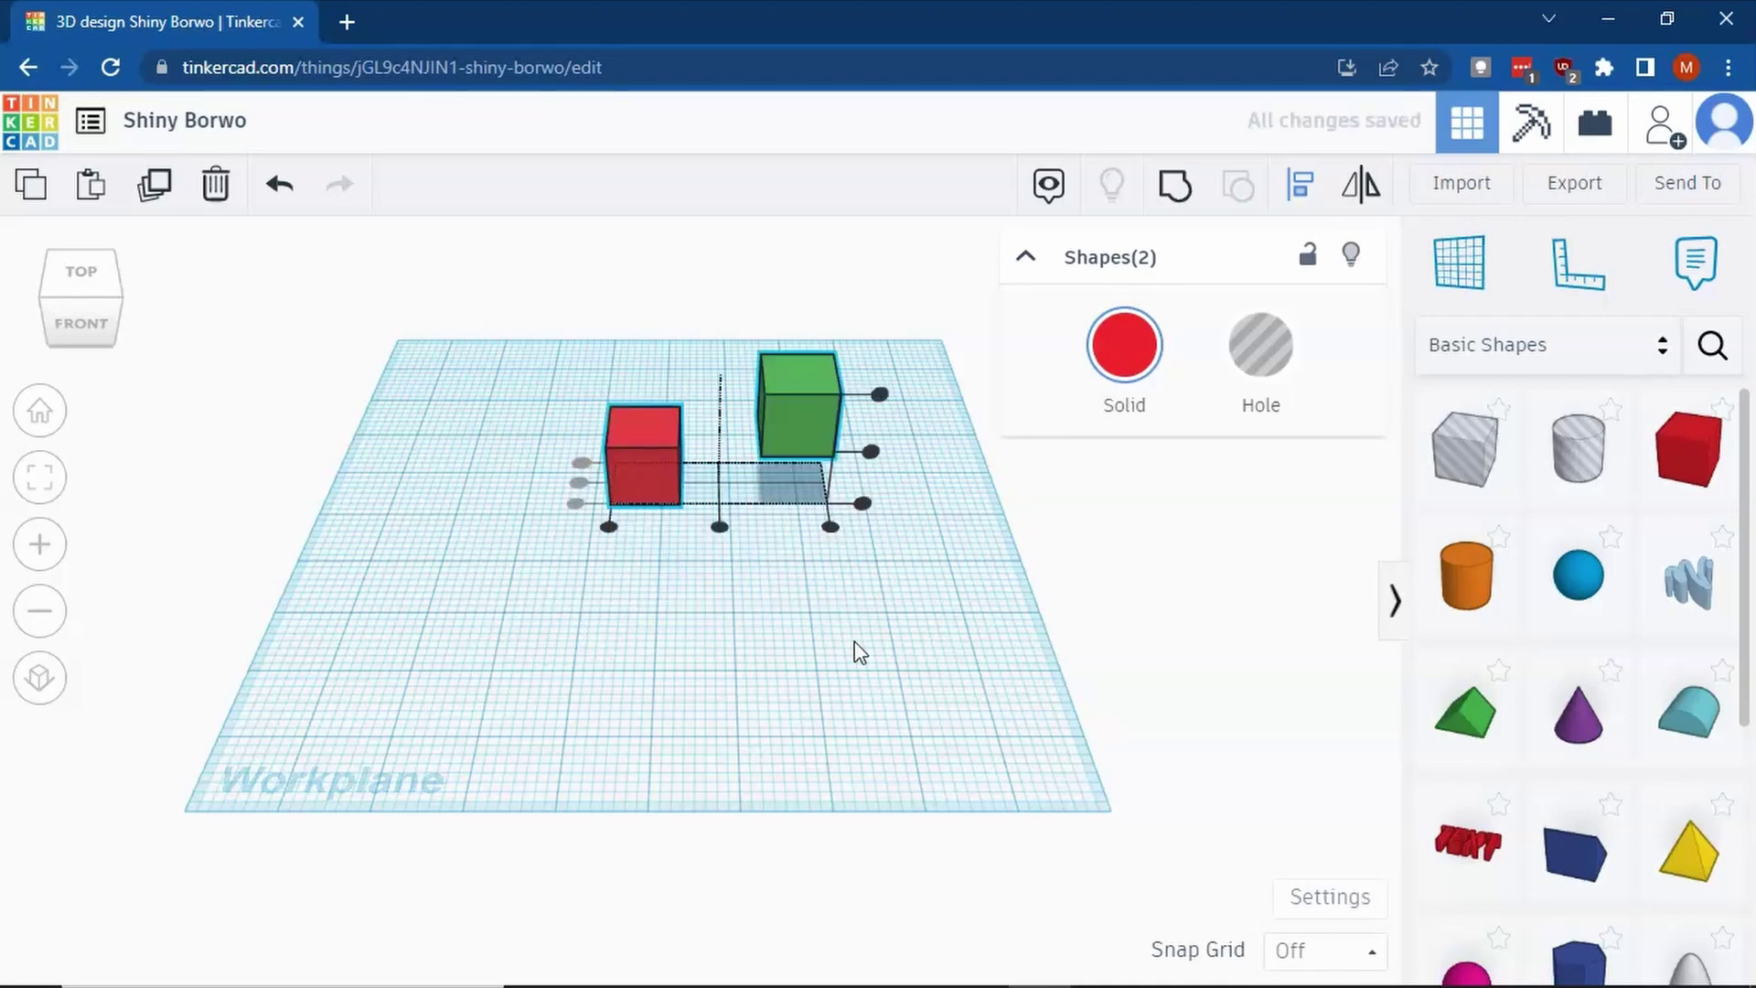
middle_click_drag(886, 639, 835, 639)
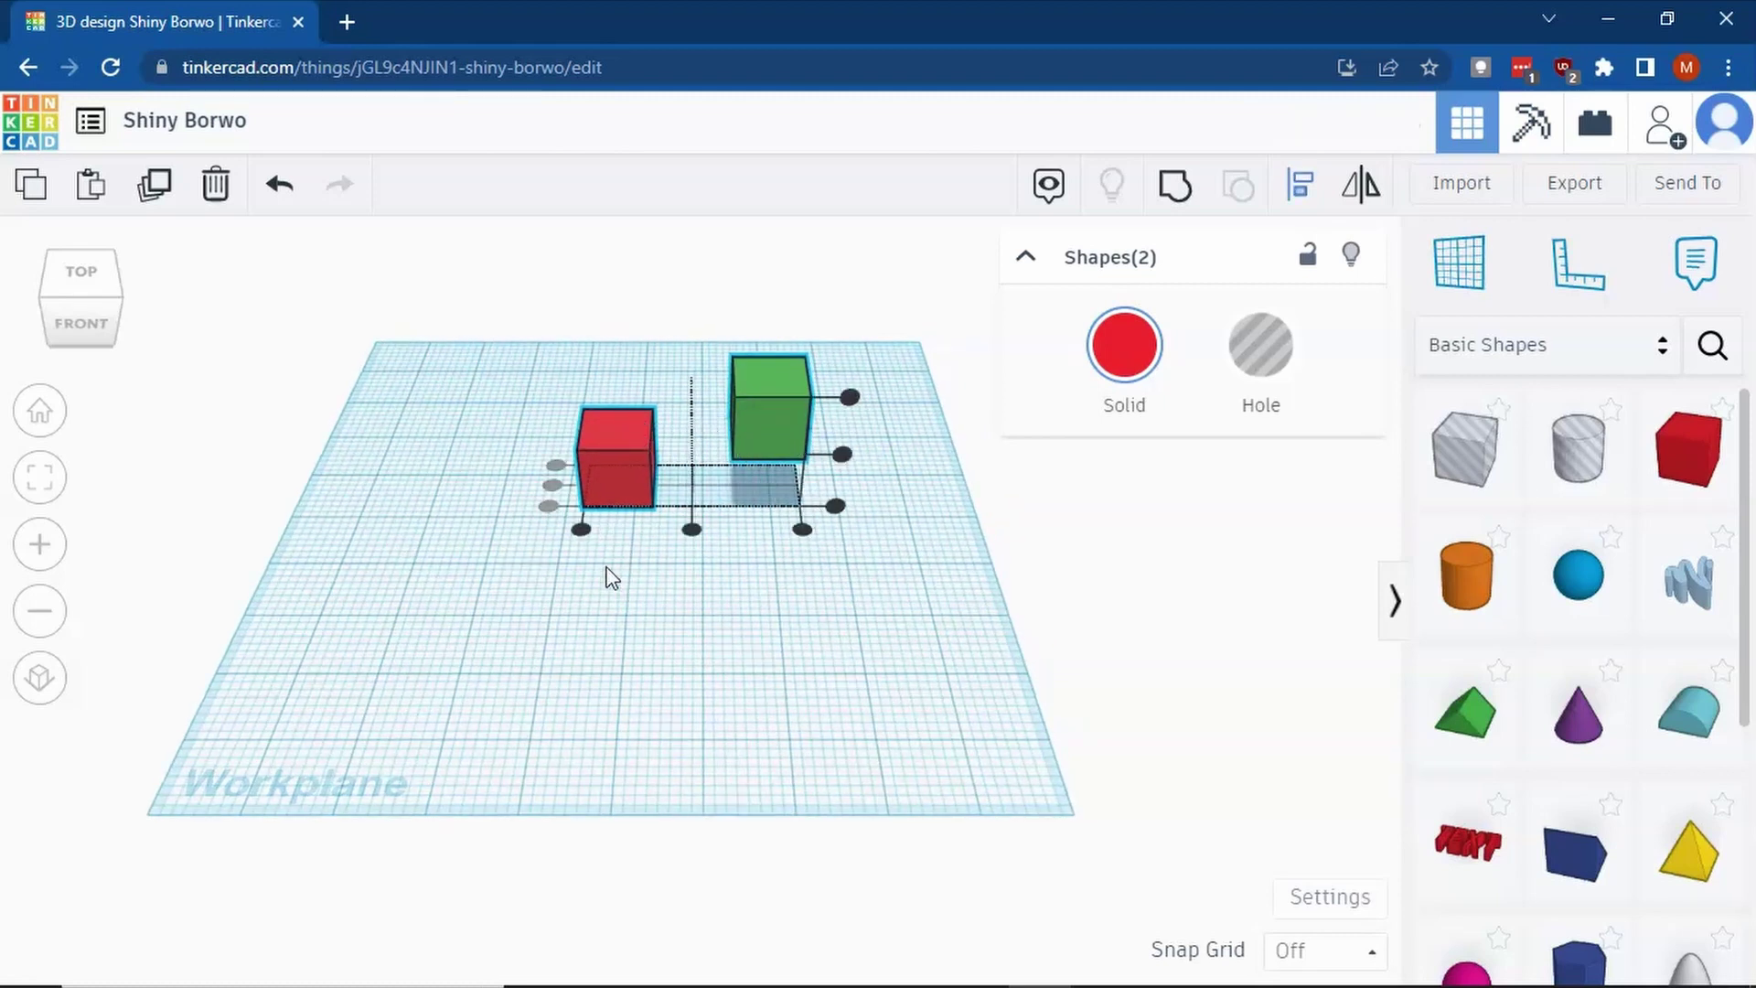
left_click(582, 531)
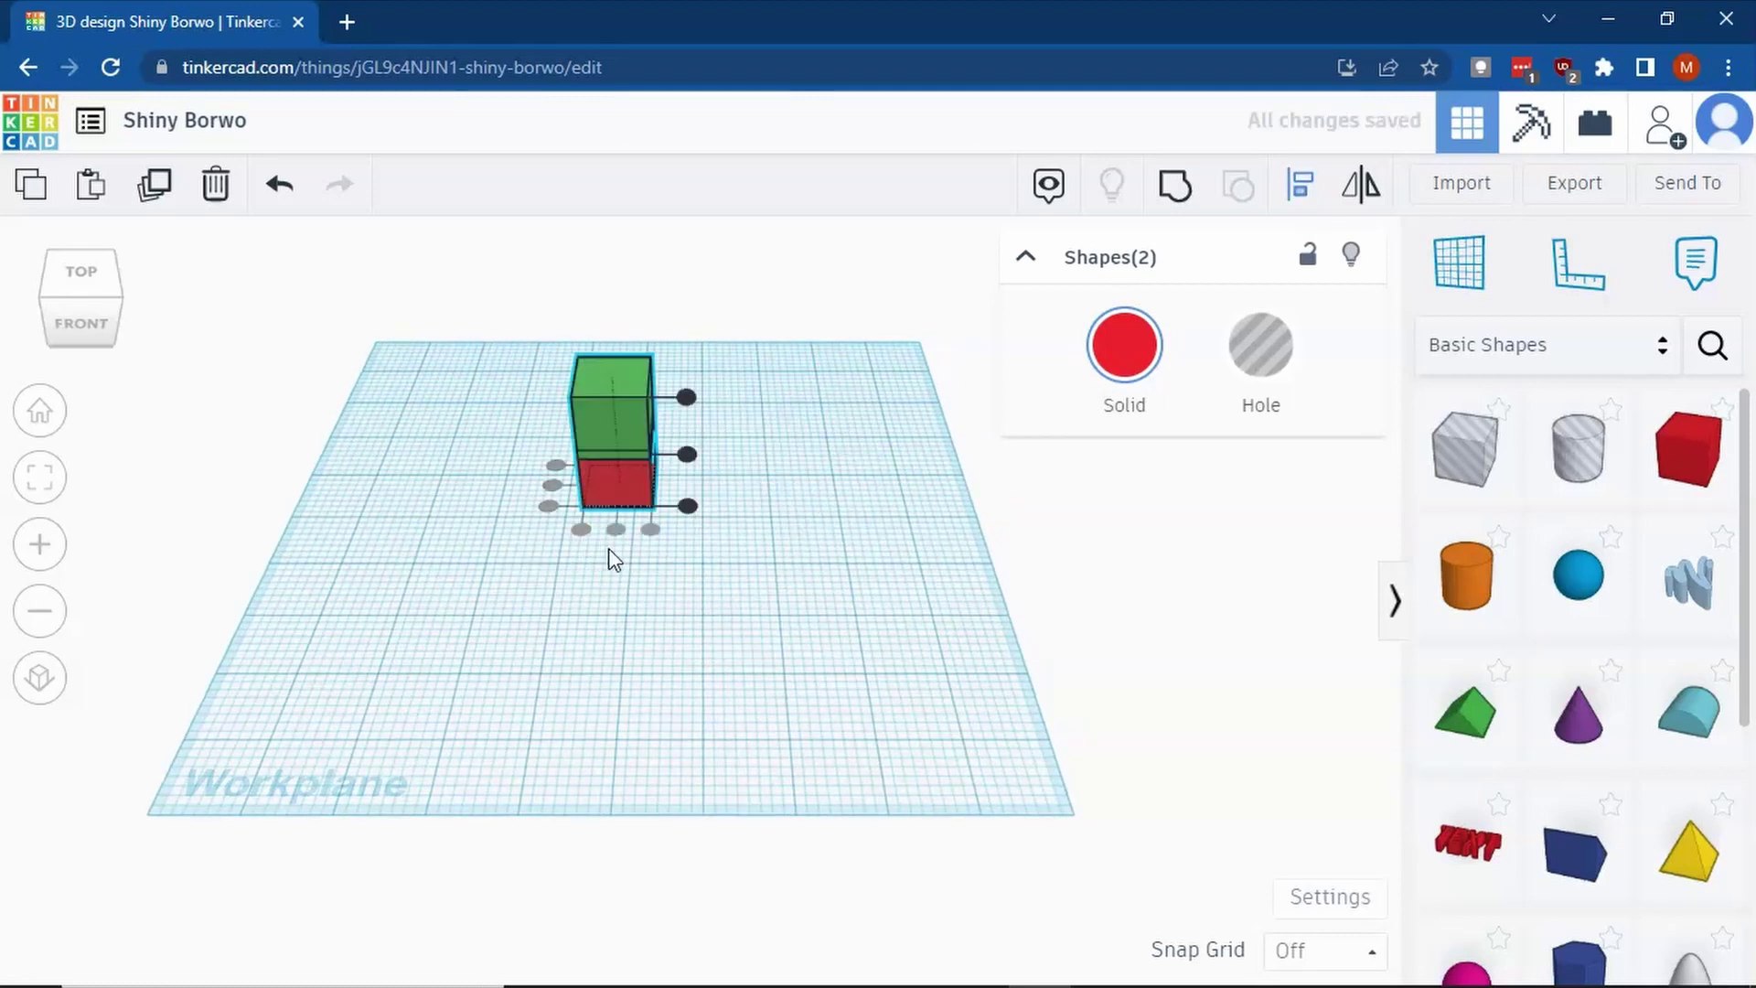
Raise the green box slightly so that it rests on top of the red box
left_click(122, 305)
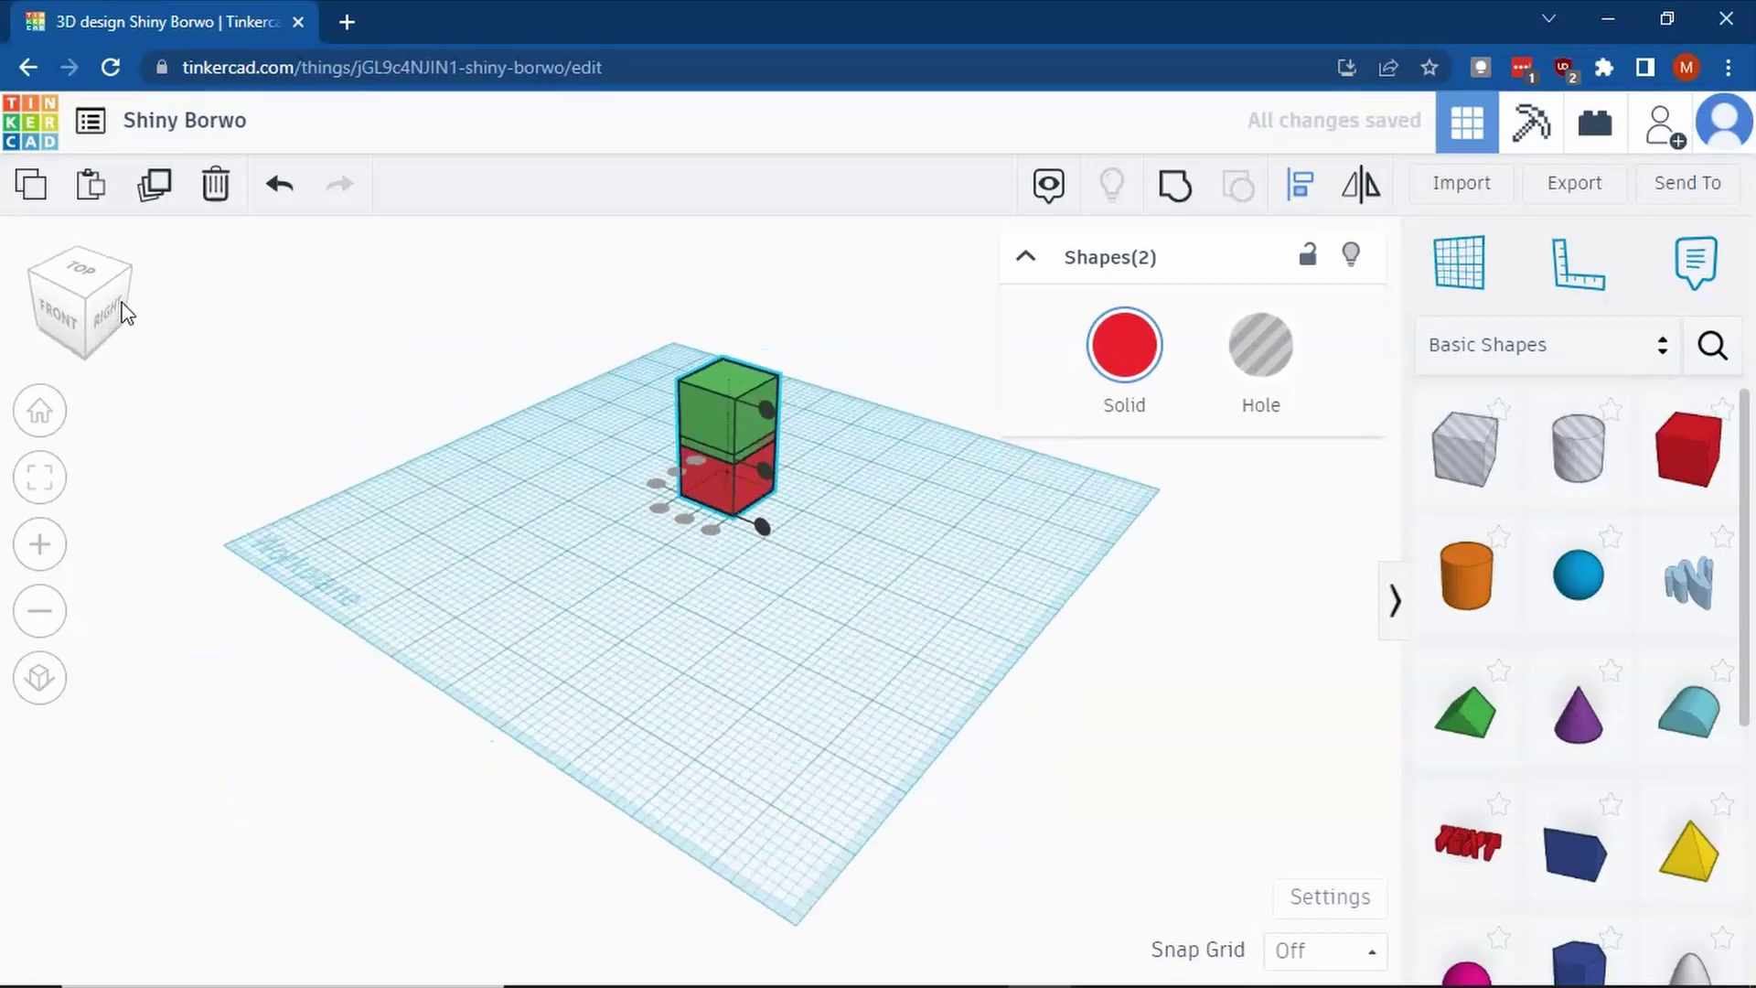
left_click(108, 320)
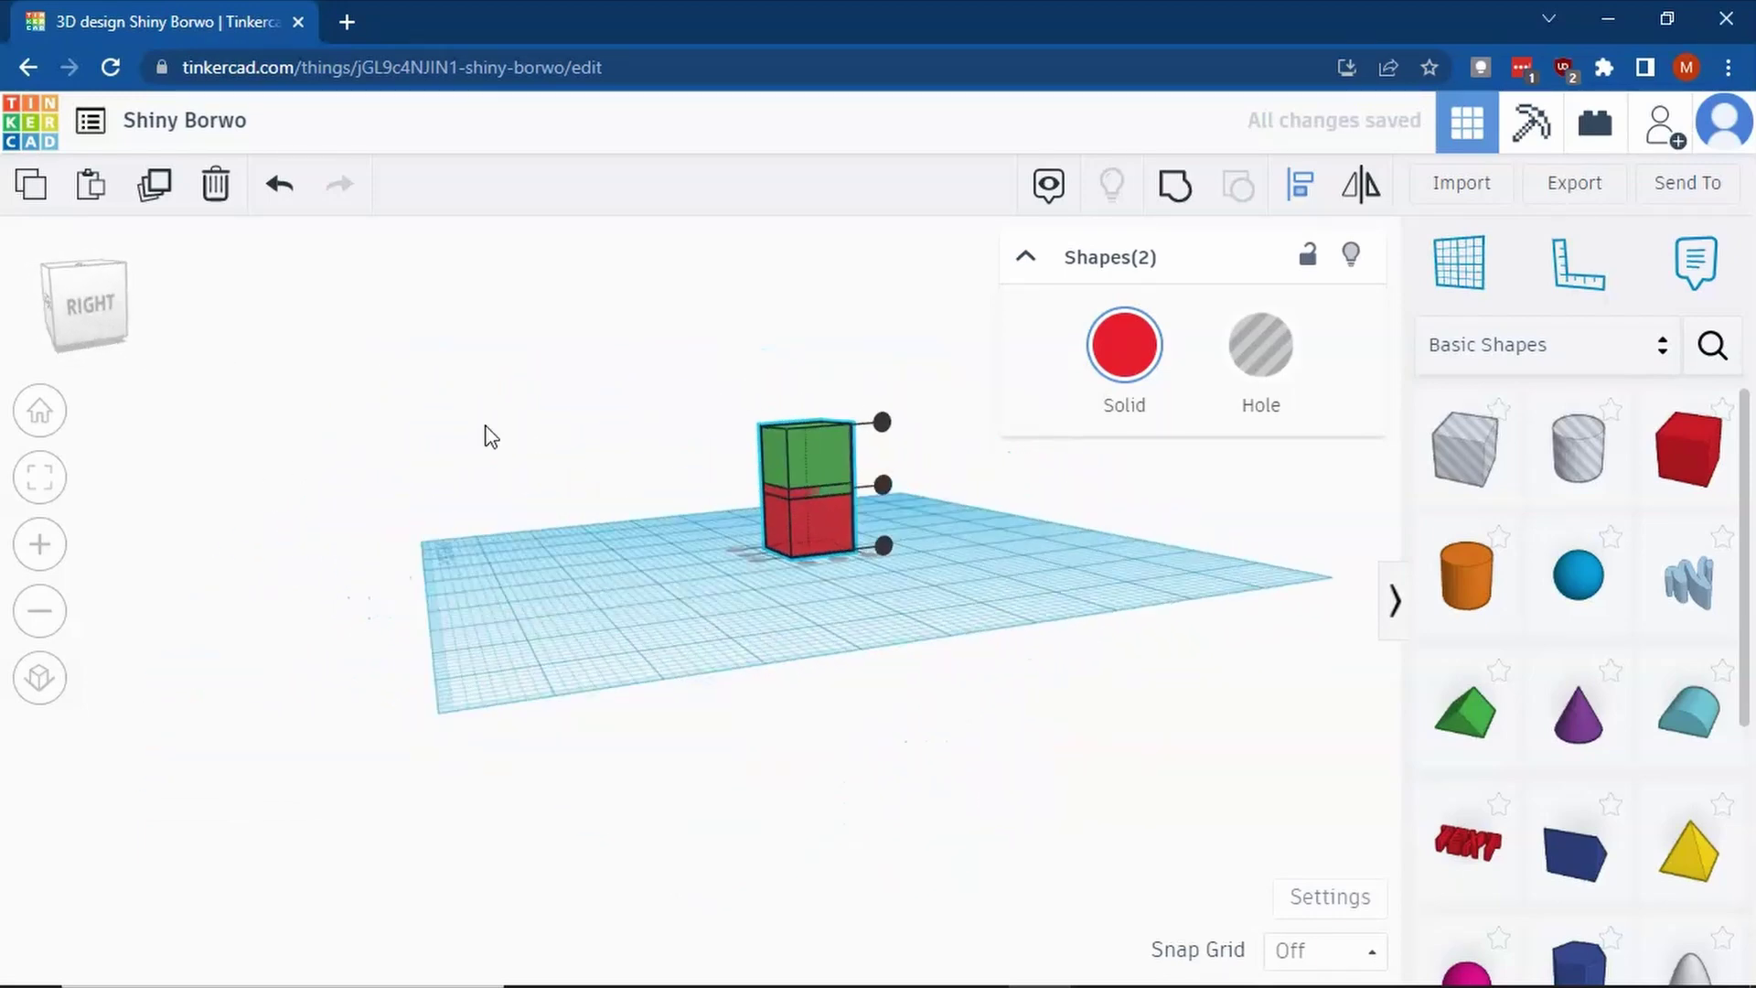
middle_click_drag(894, 580, 744, 685)
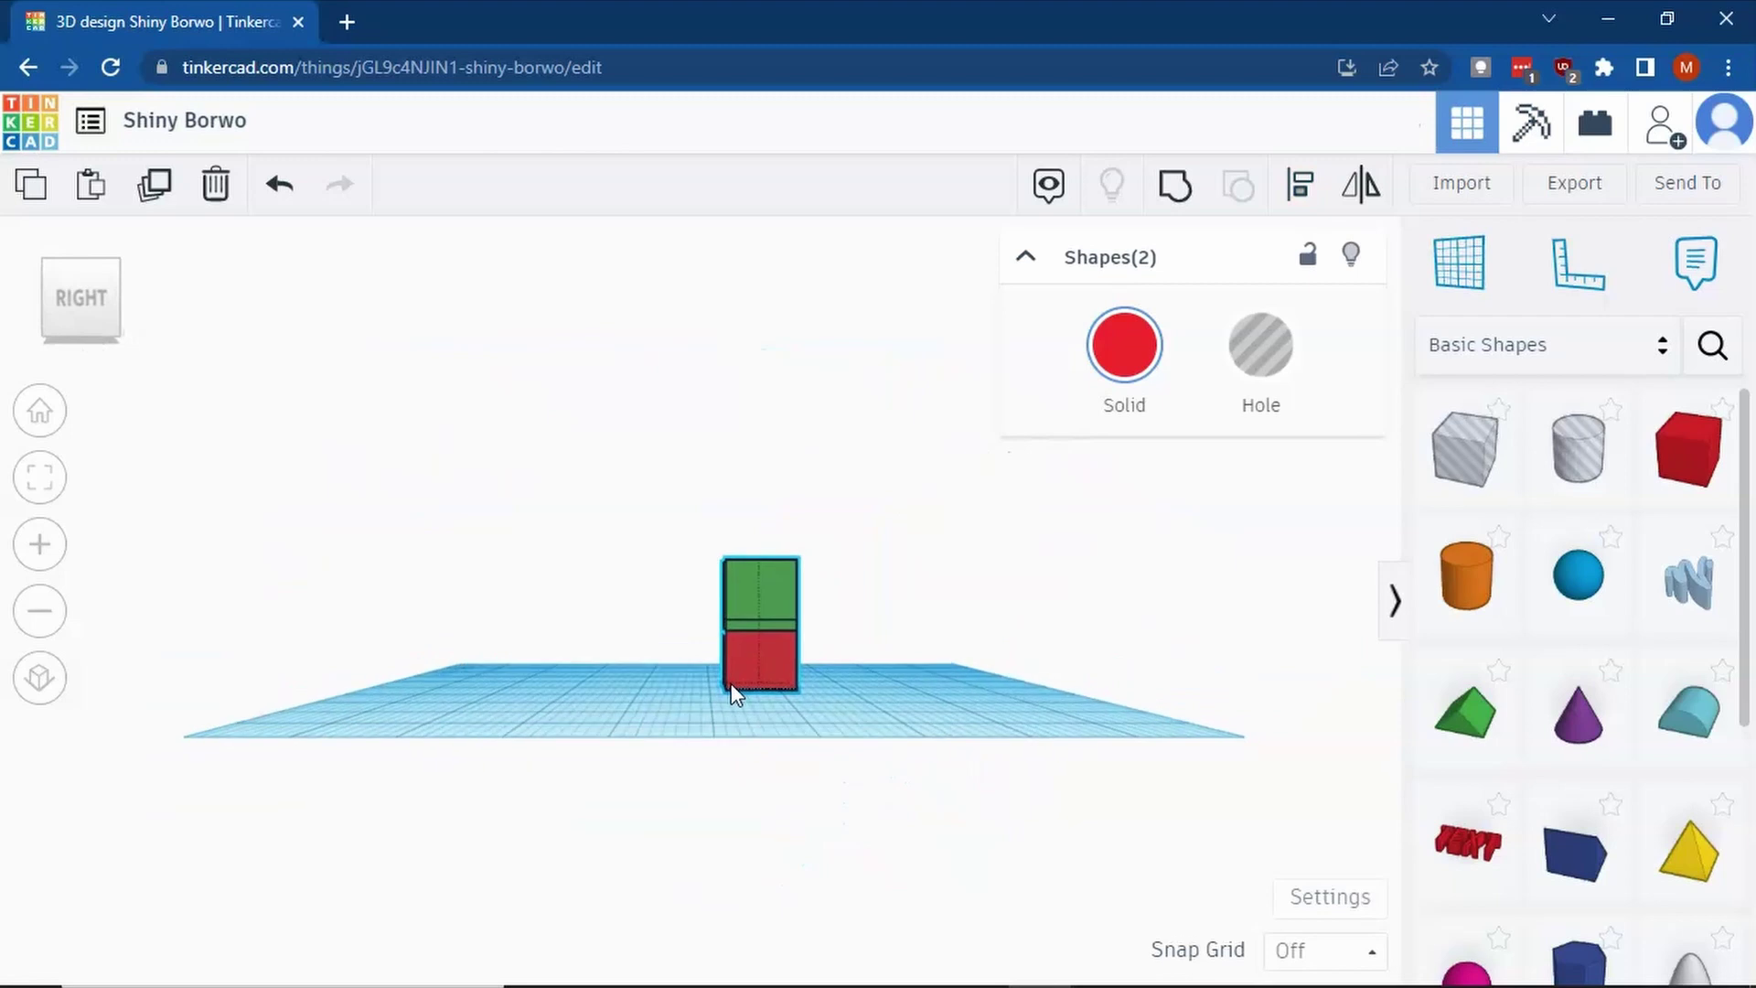
key("l")
left_click(787, 763)
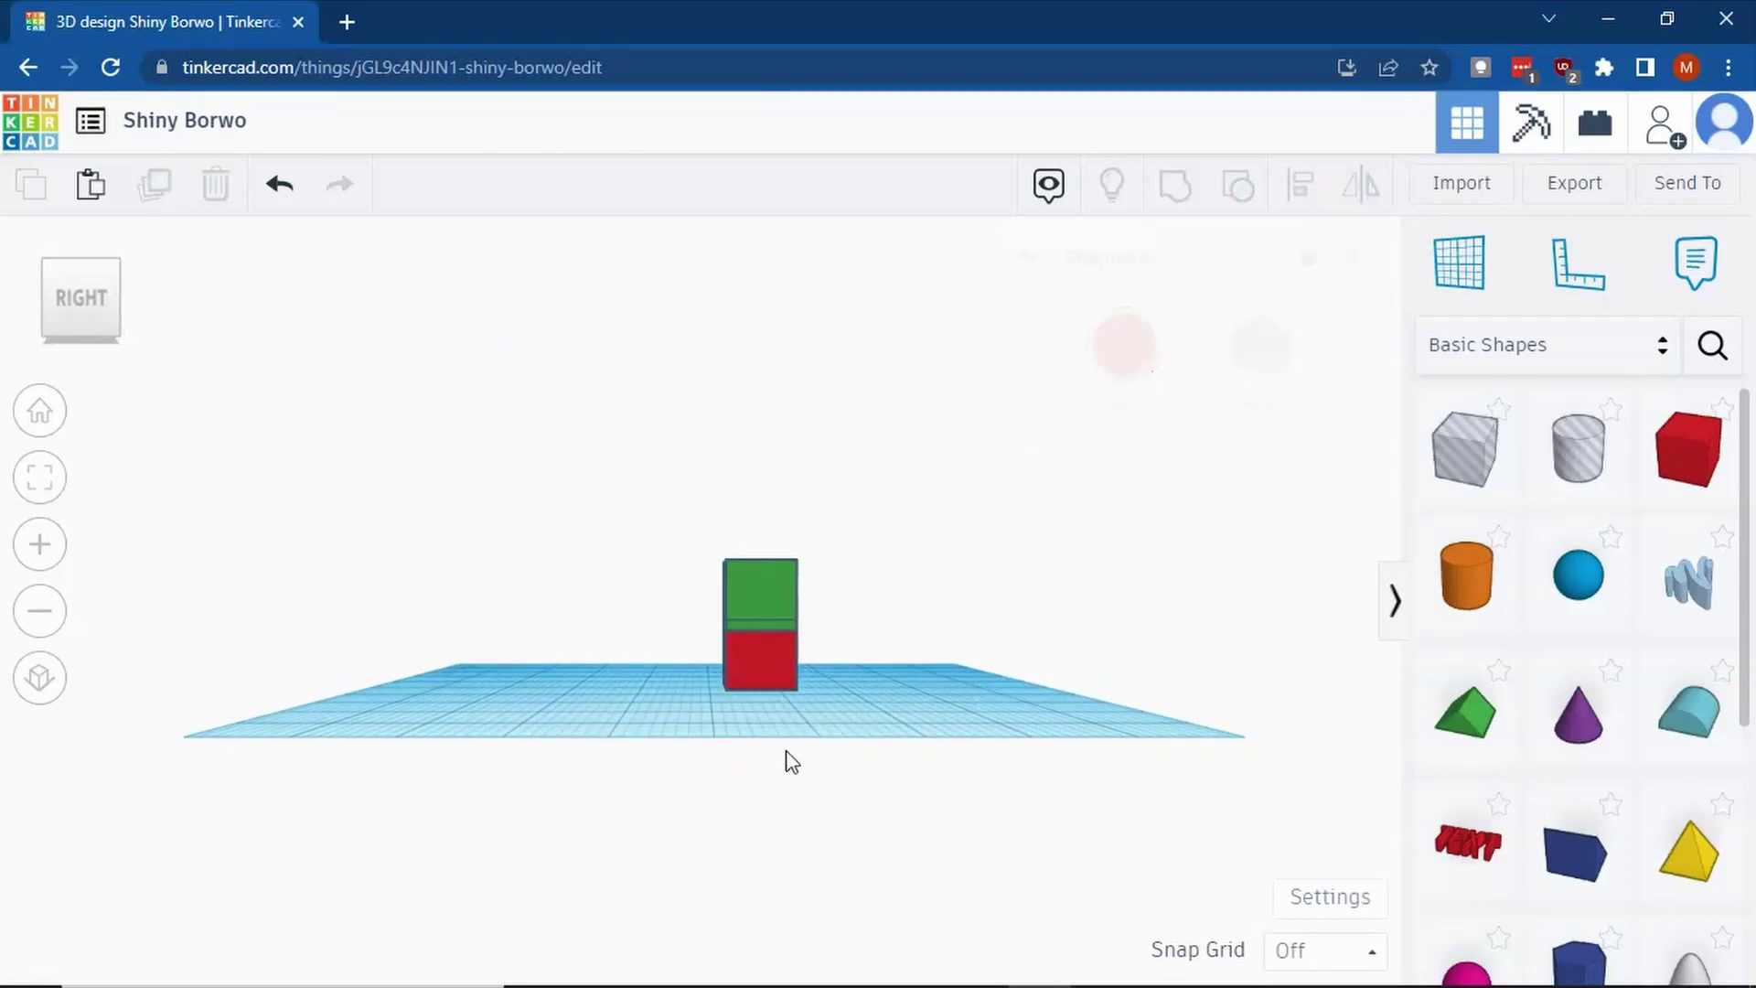
left_click(753, 588)
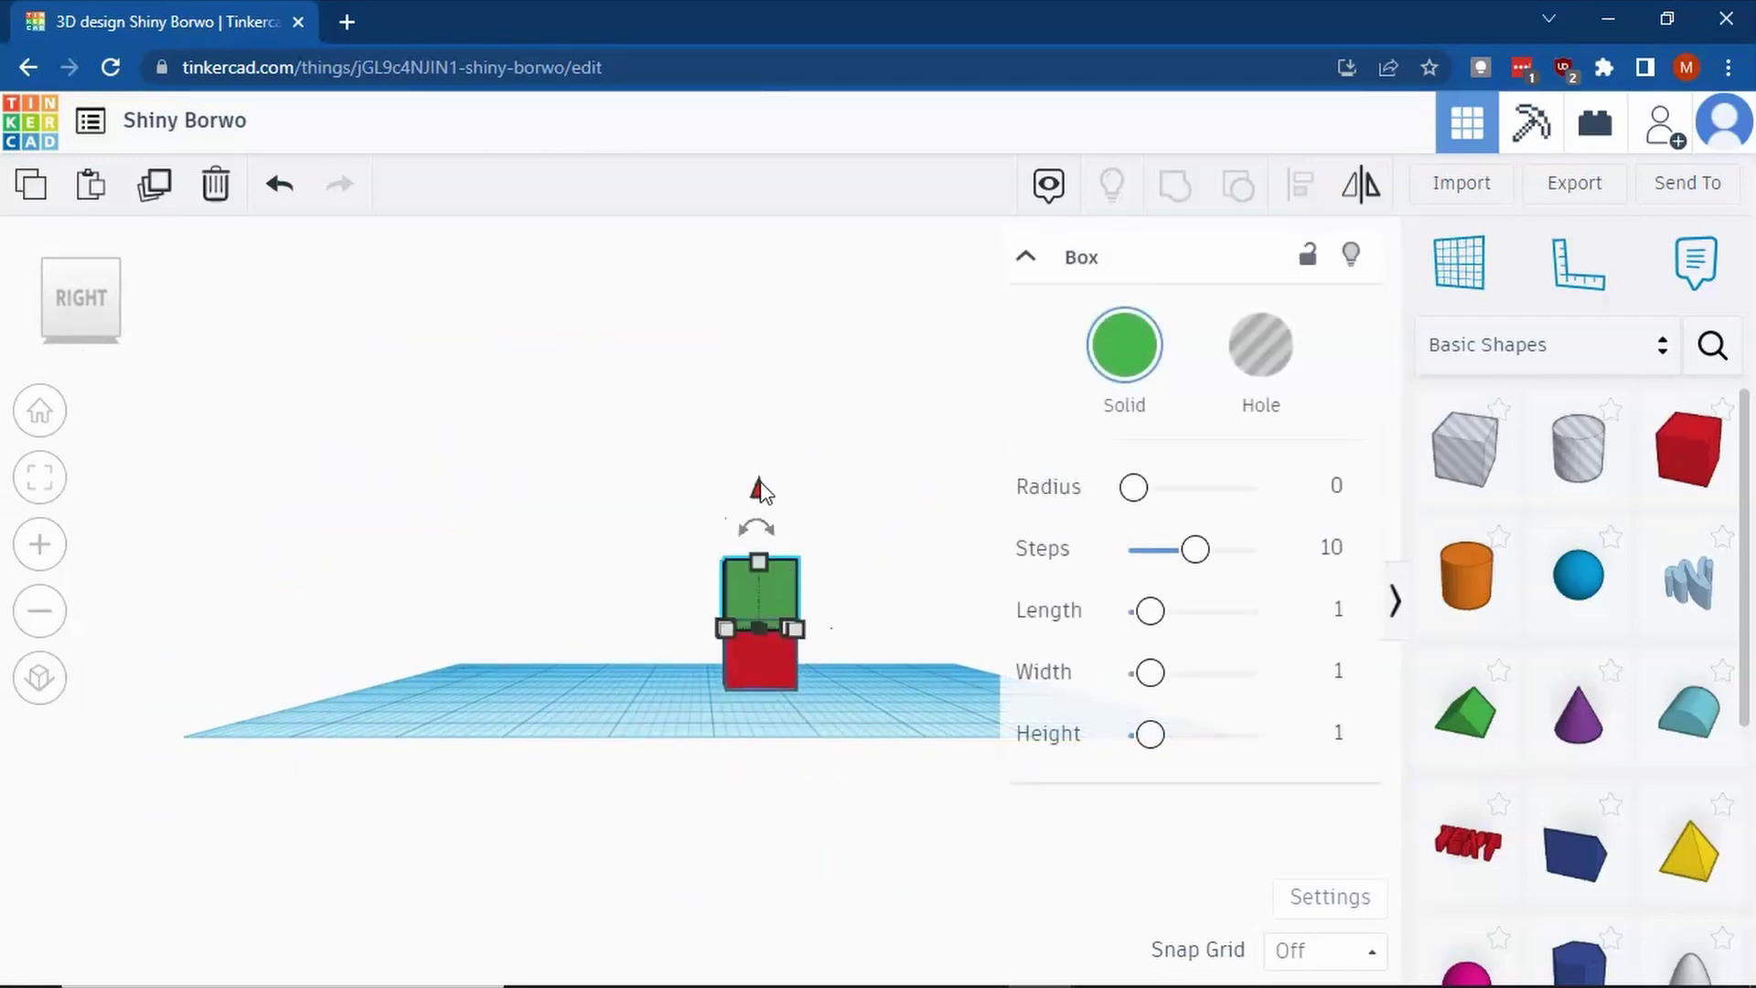
left_click_drag(760, 477, 759, 474)
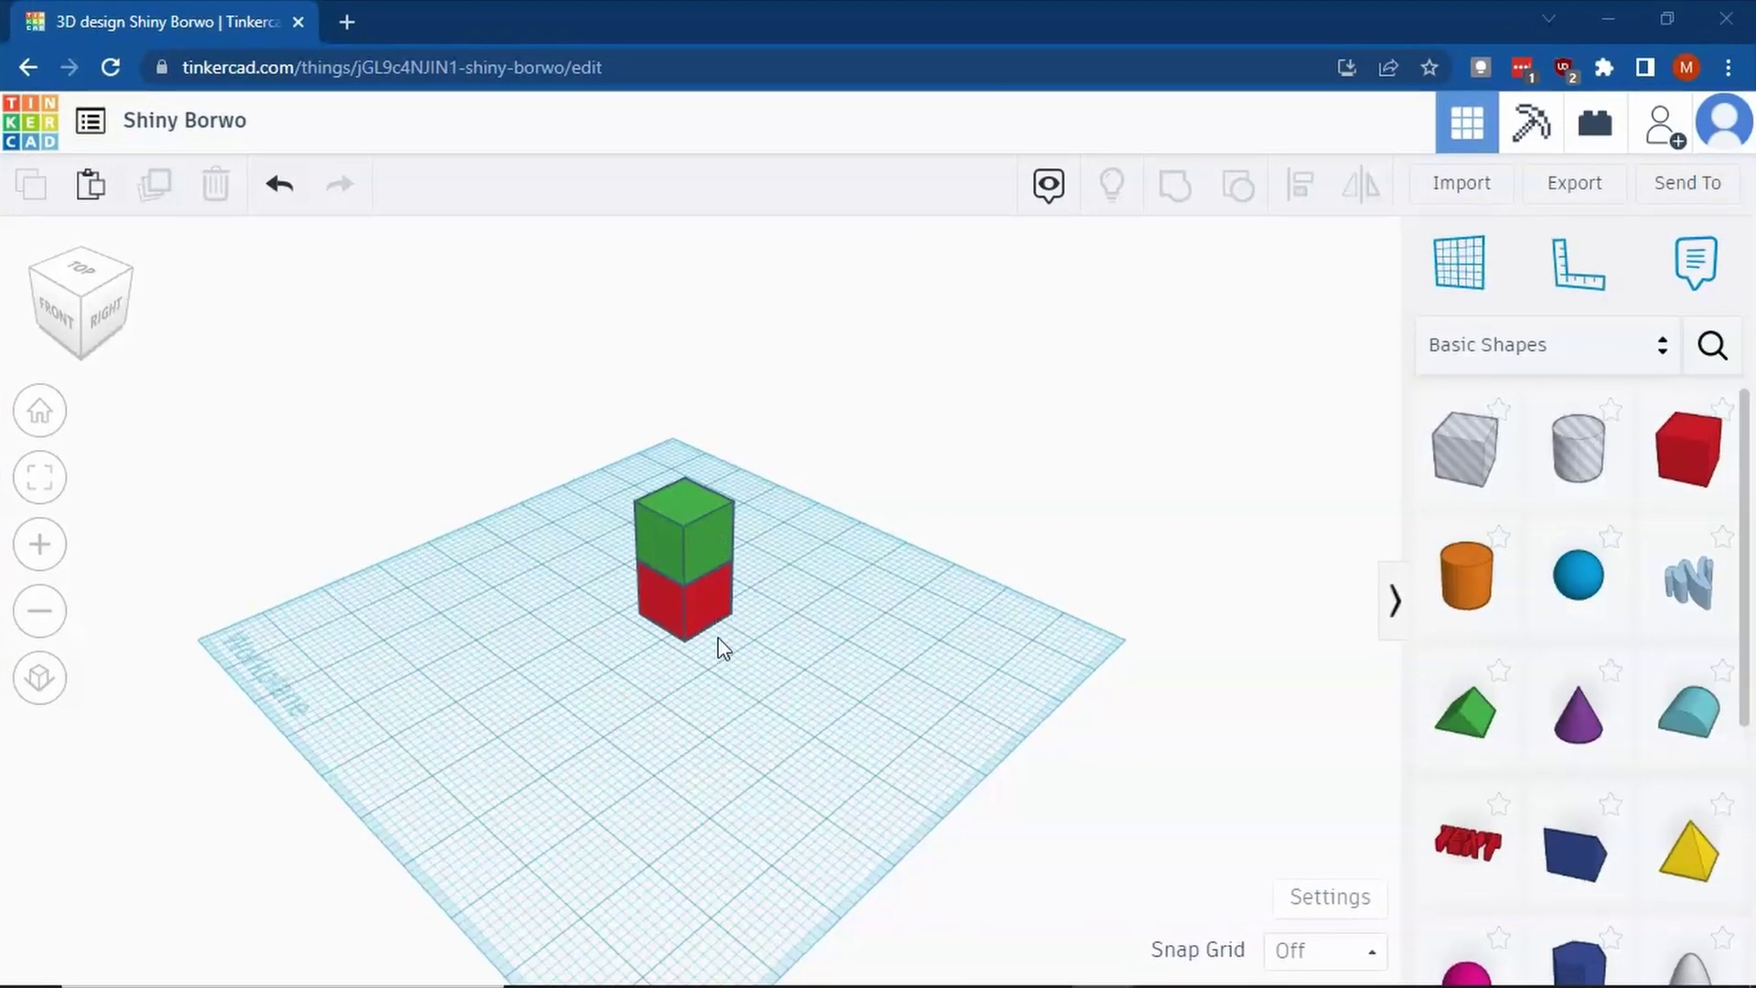
Group the two stacked boxes into one shape and shift it slightly on the workplane
left_click_drag(831, 416, 539, 774)
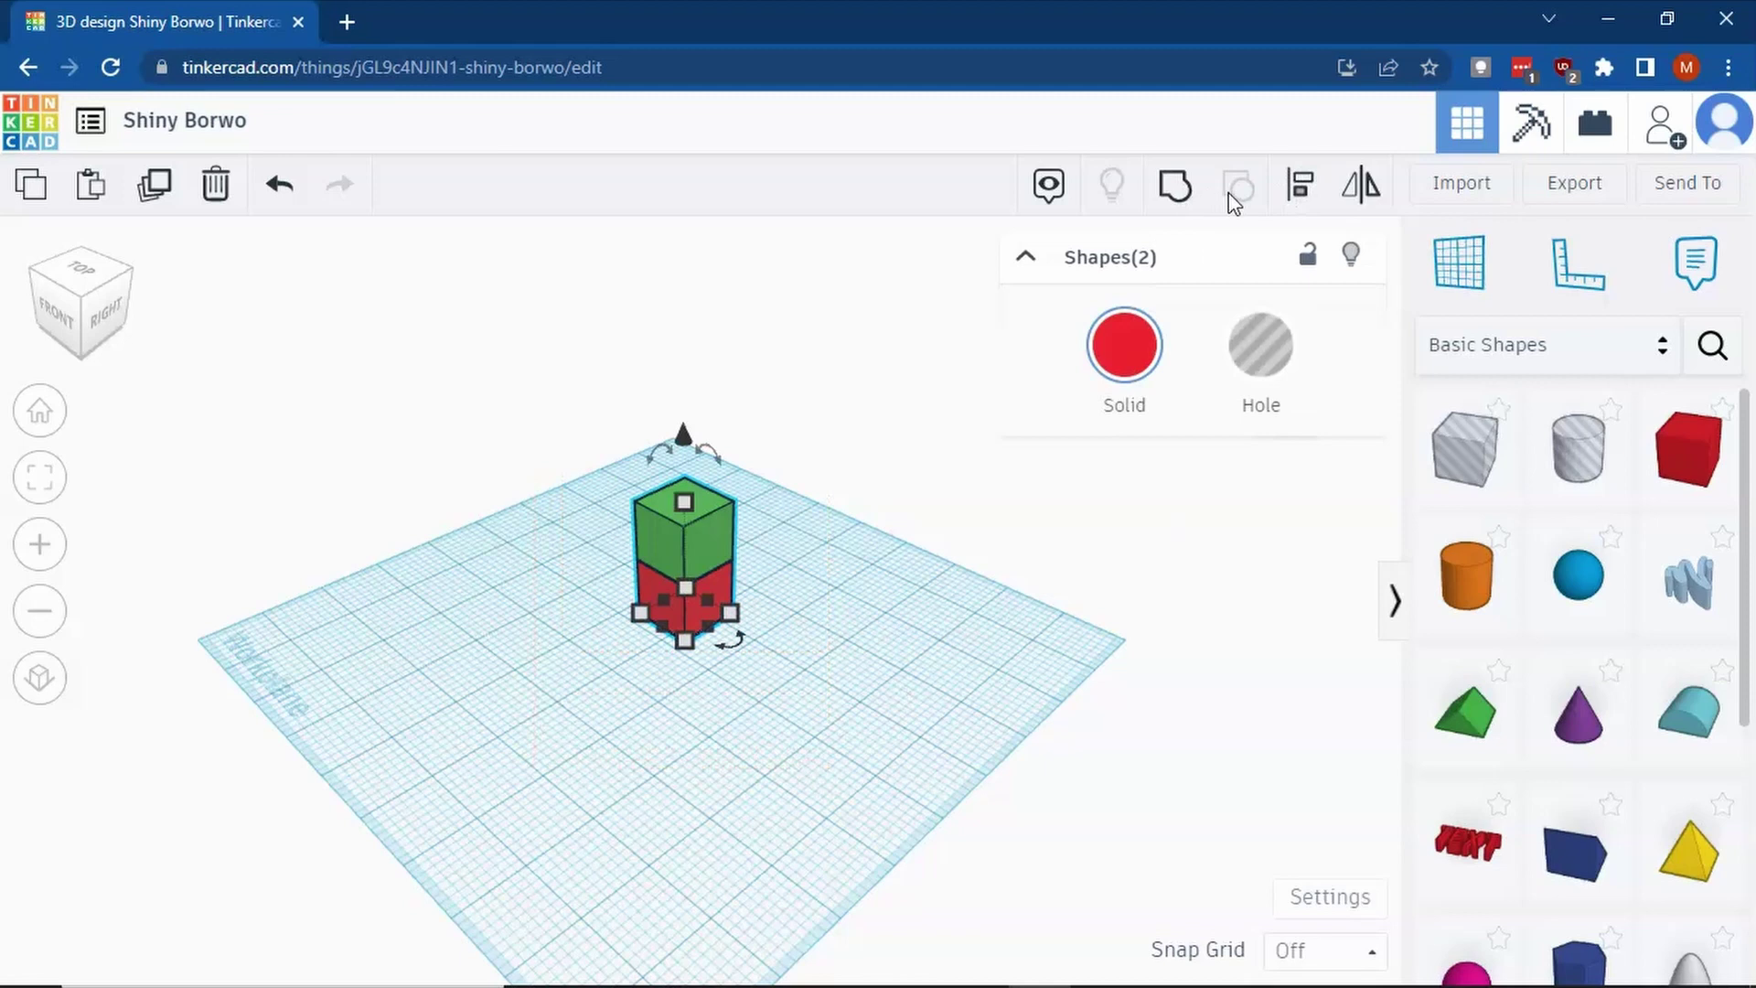
left_click(1179, 192)
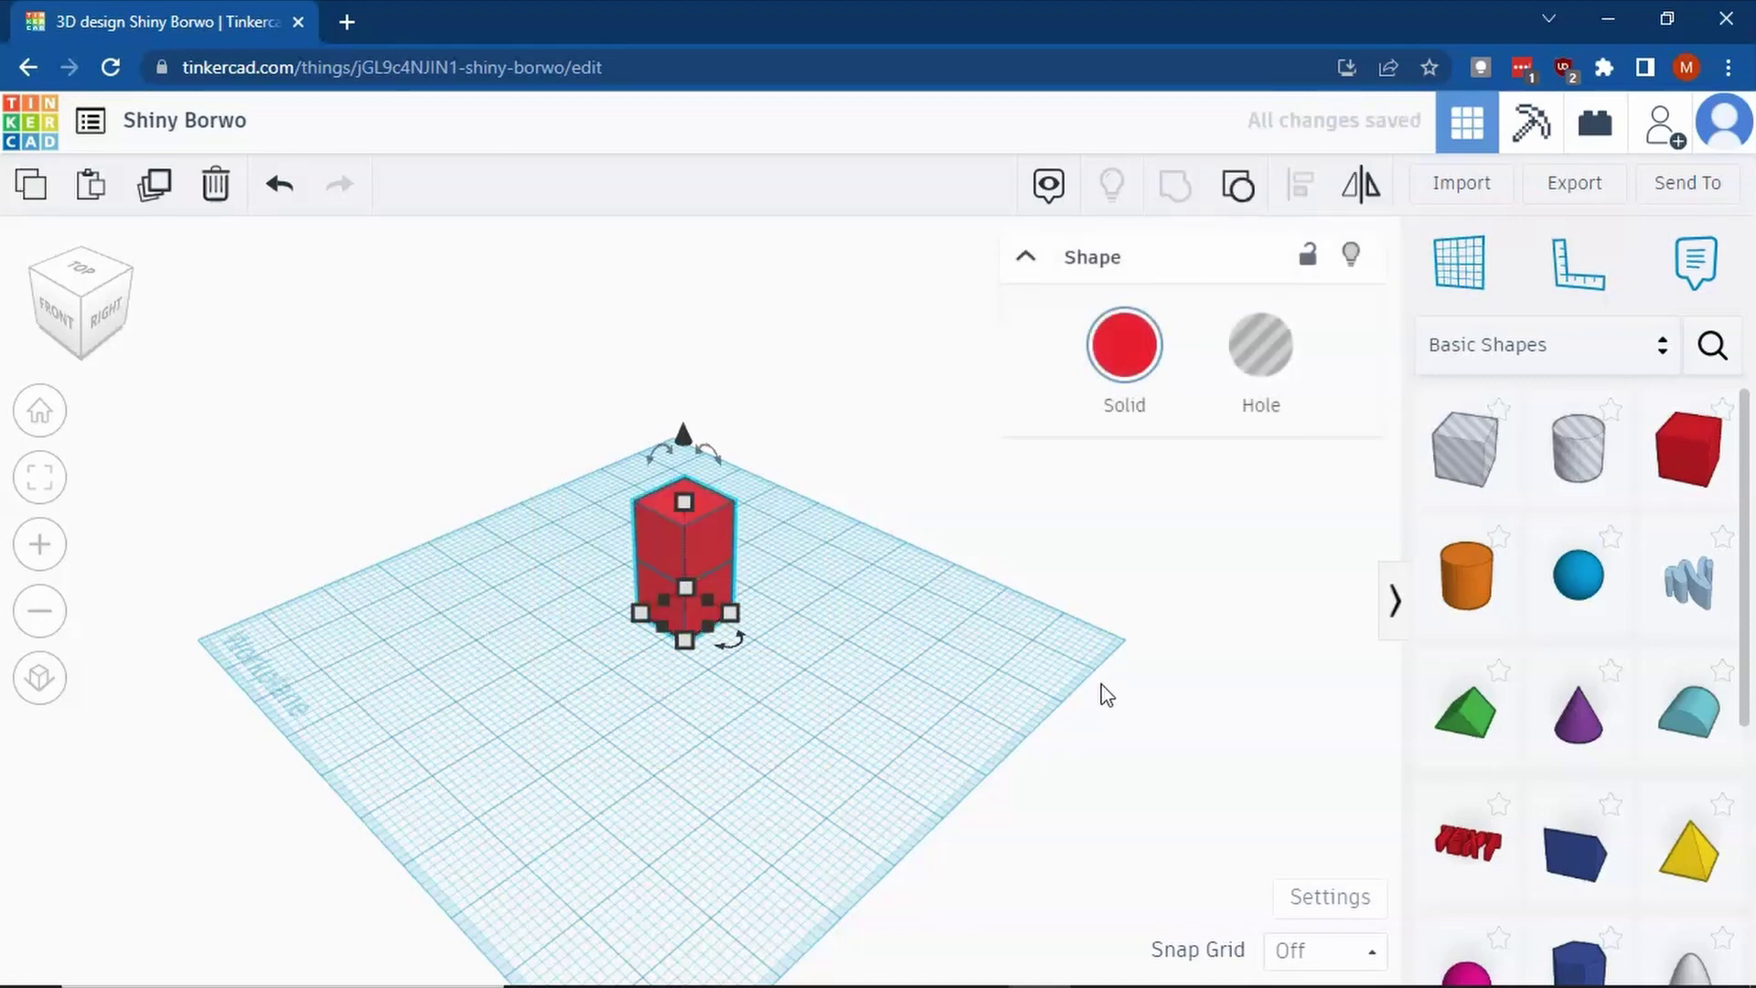
left_click(877, 681)
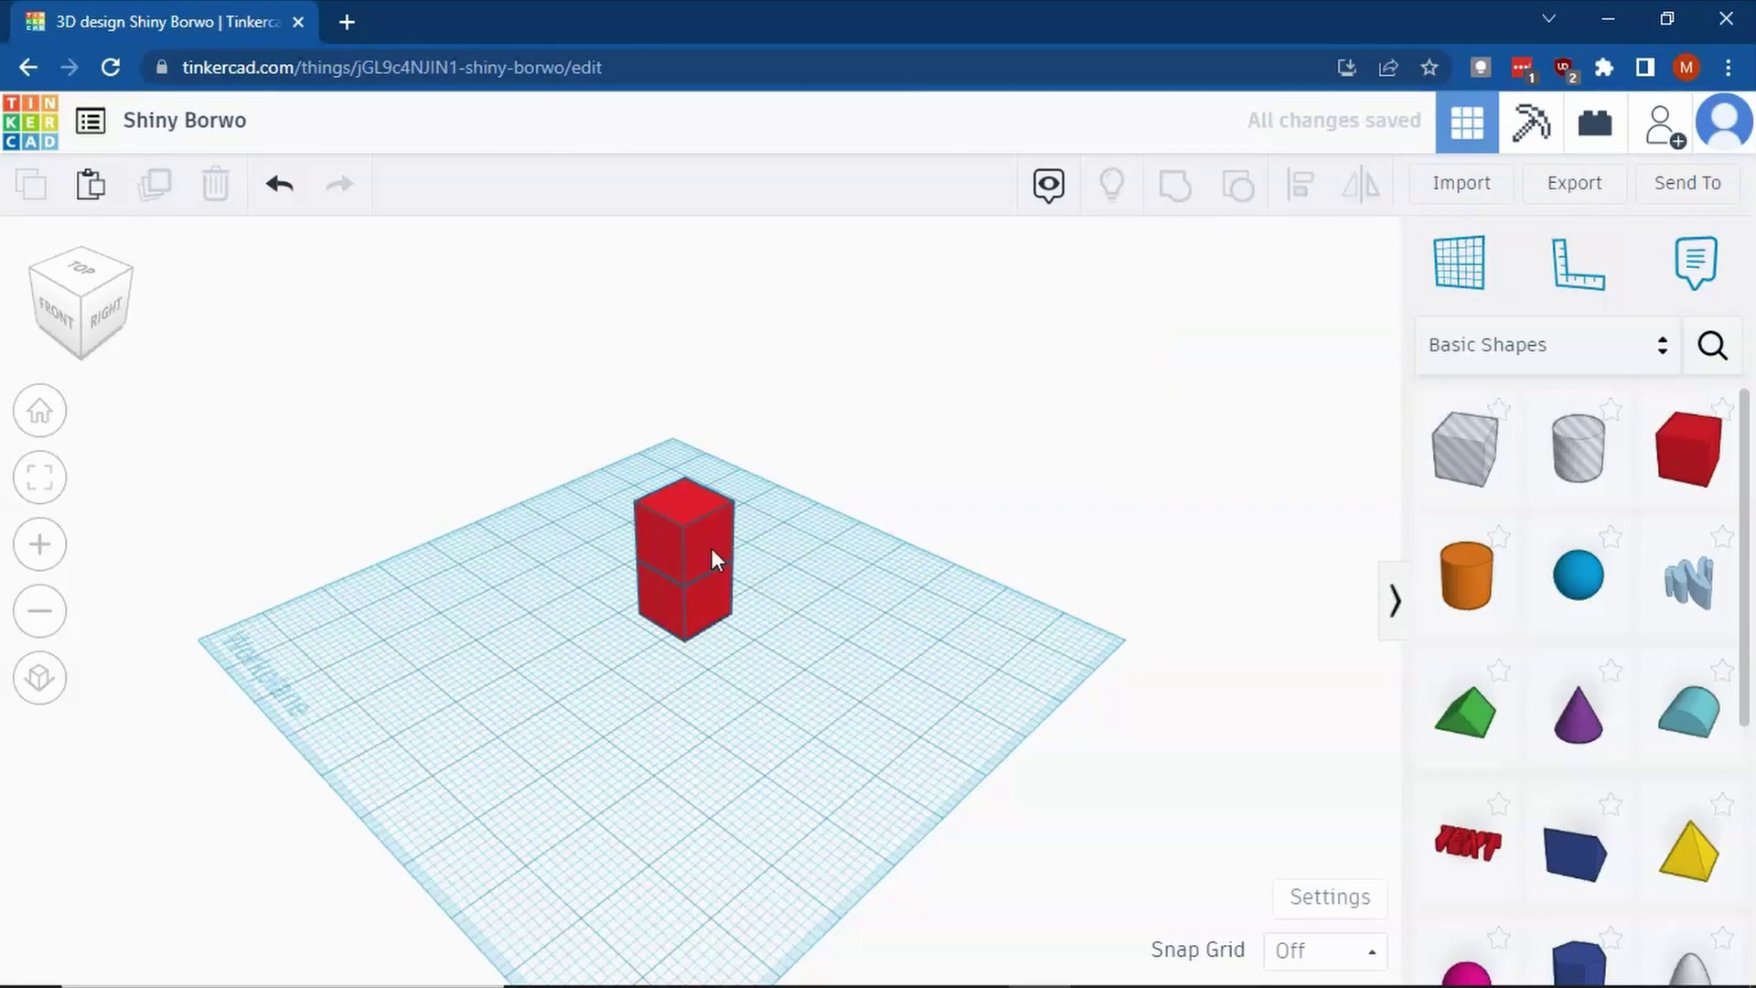
mouse_move(711, 550)
left_mouse_down()
mouse_move(698, 499)
mouse_move(840, 540)
mouse_move(569, 503)
mouse_move(696, 546)
left_mouse_up()
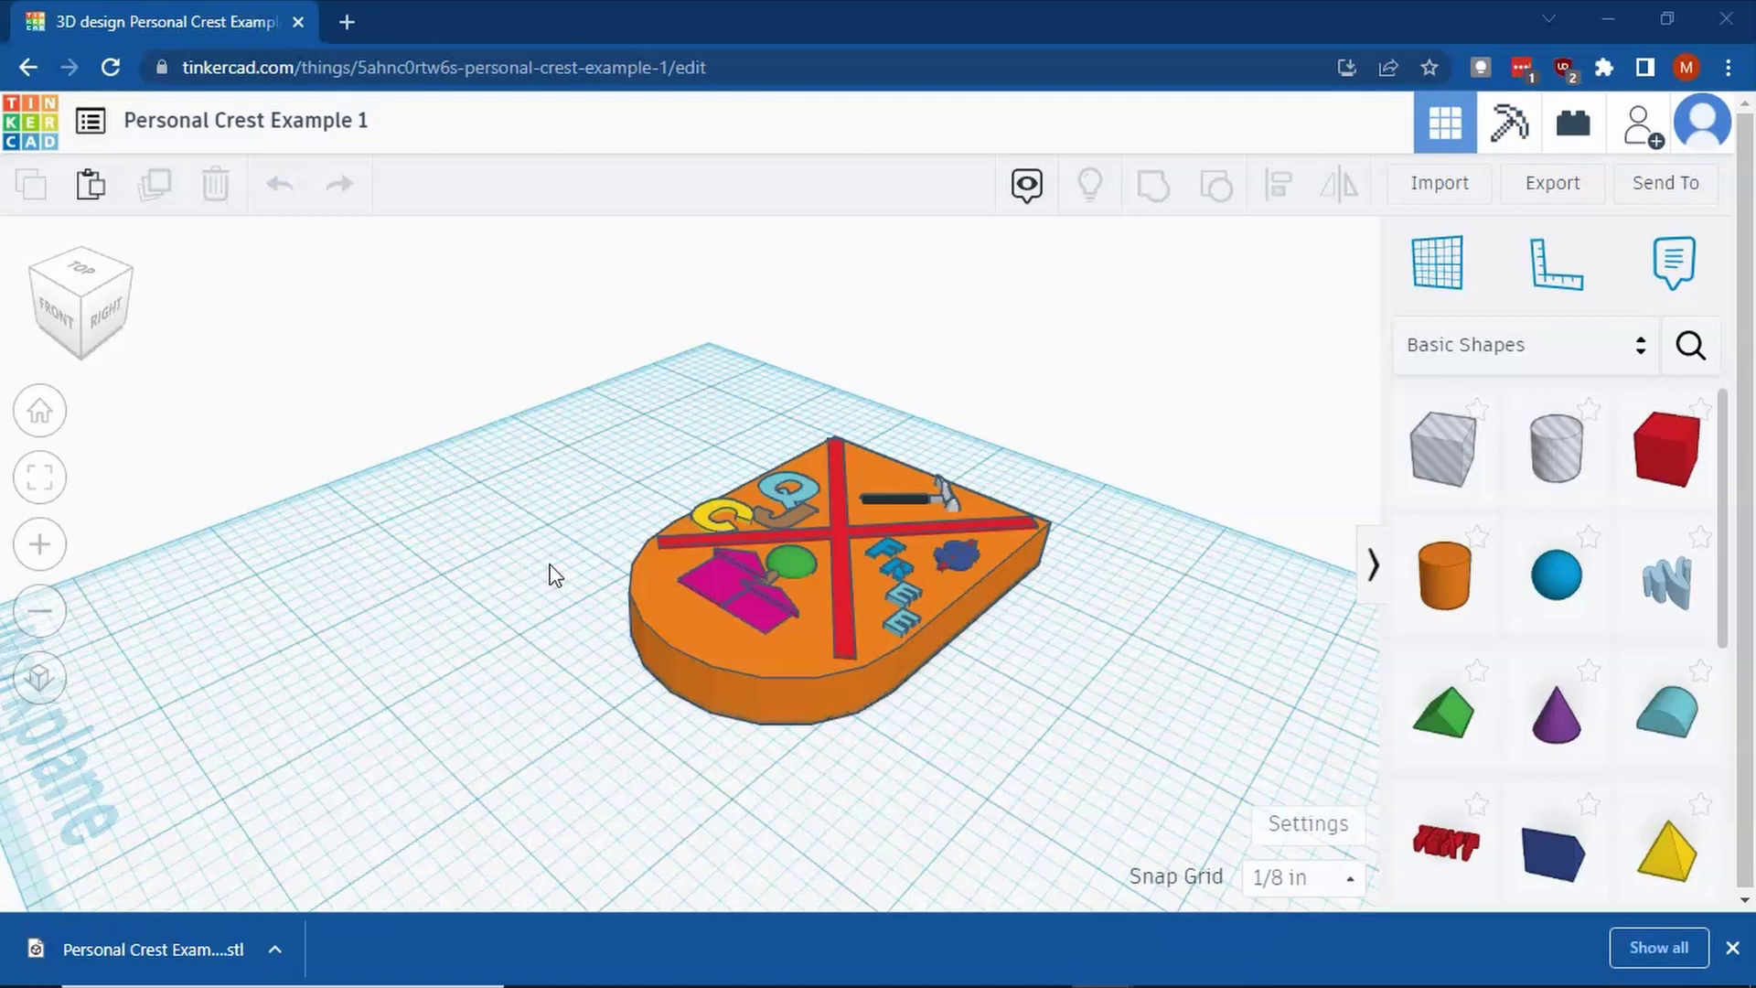
Export everything in the Personal Crest Example 1 design as an STL file
left_click(1575, 194)
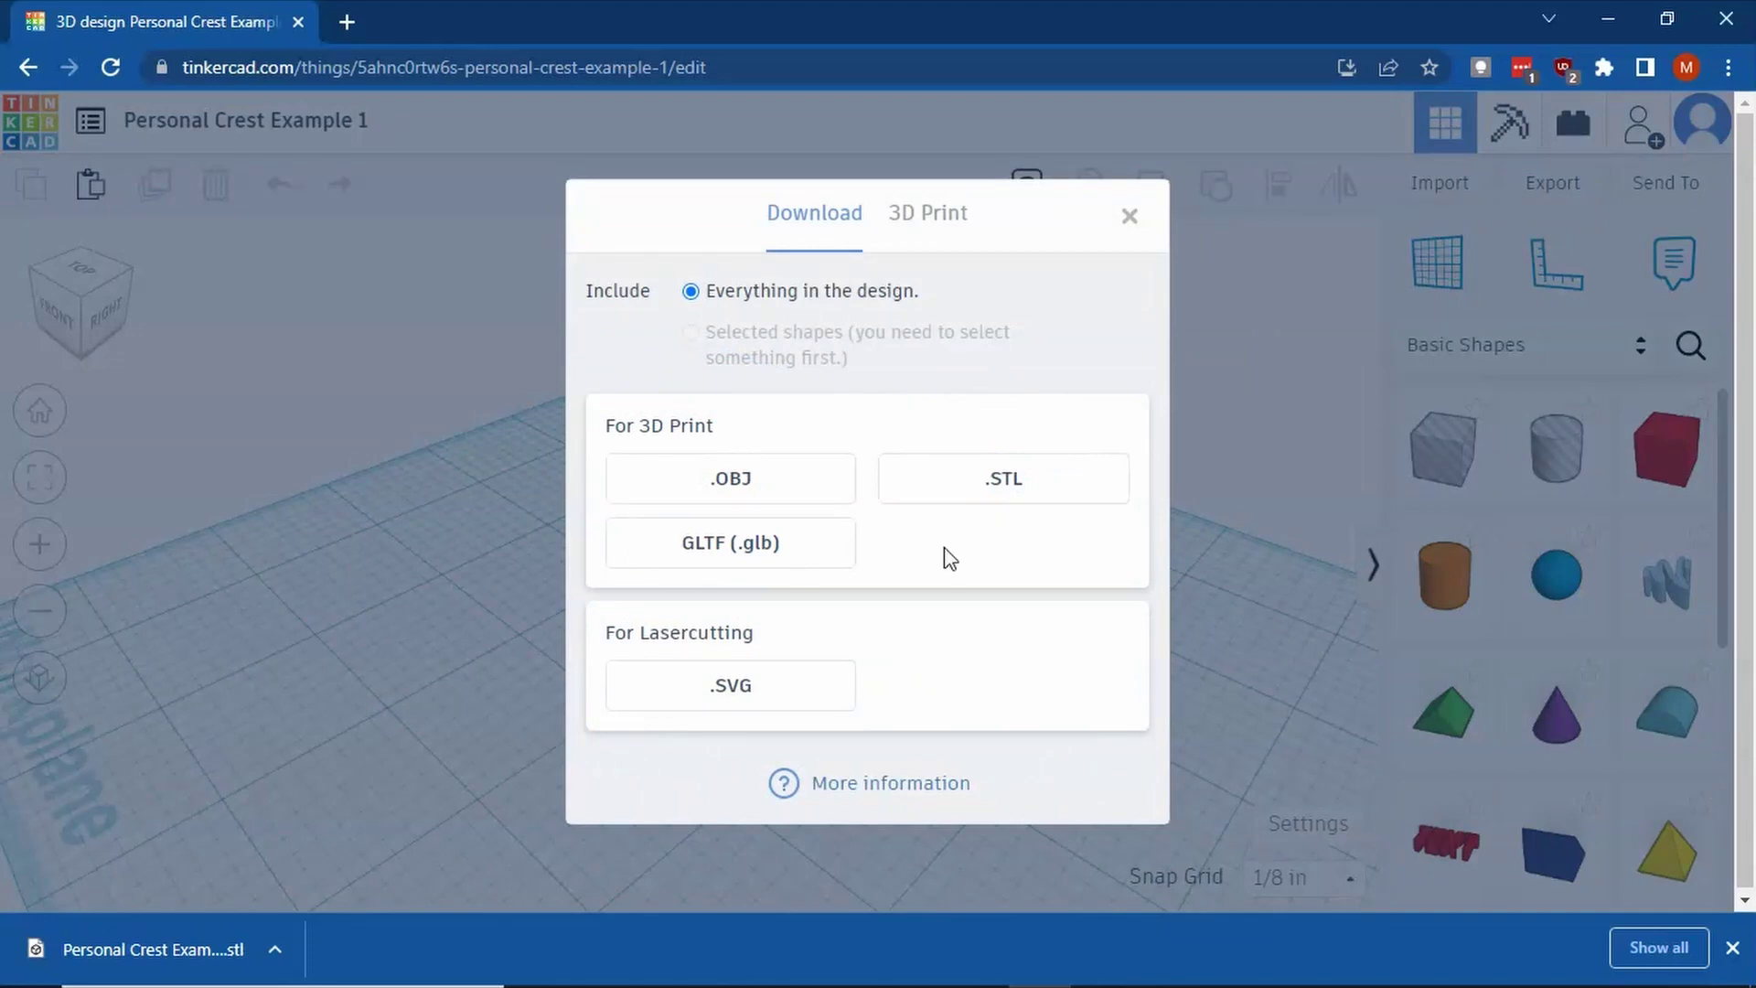
left_click(1031, 492)
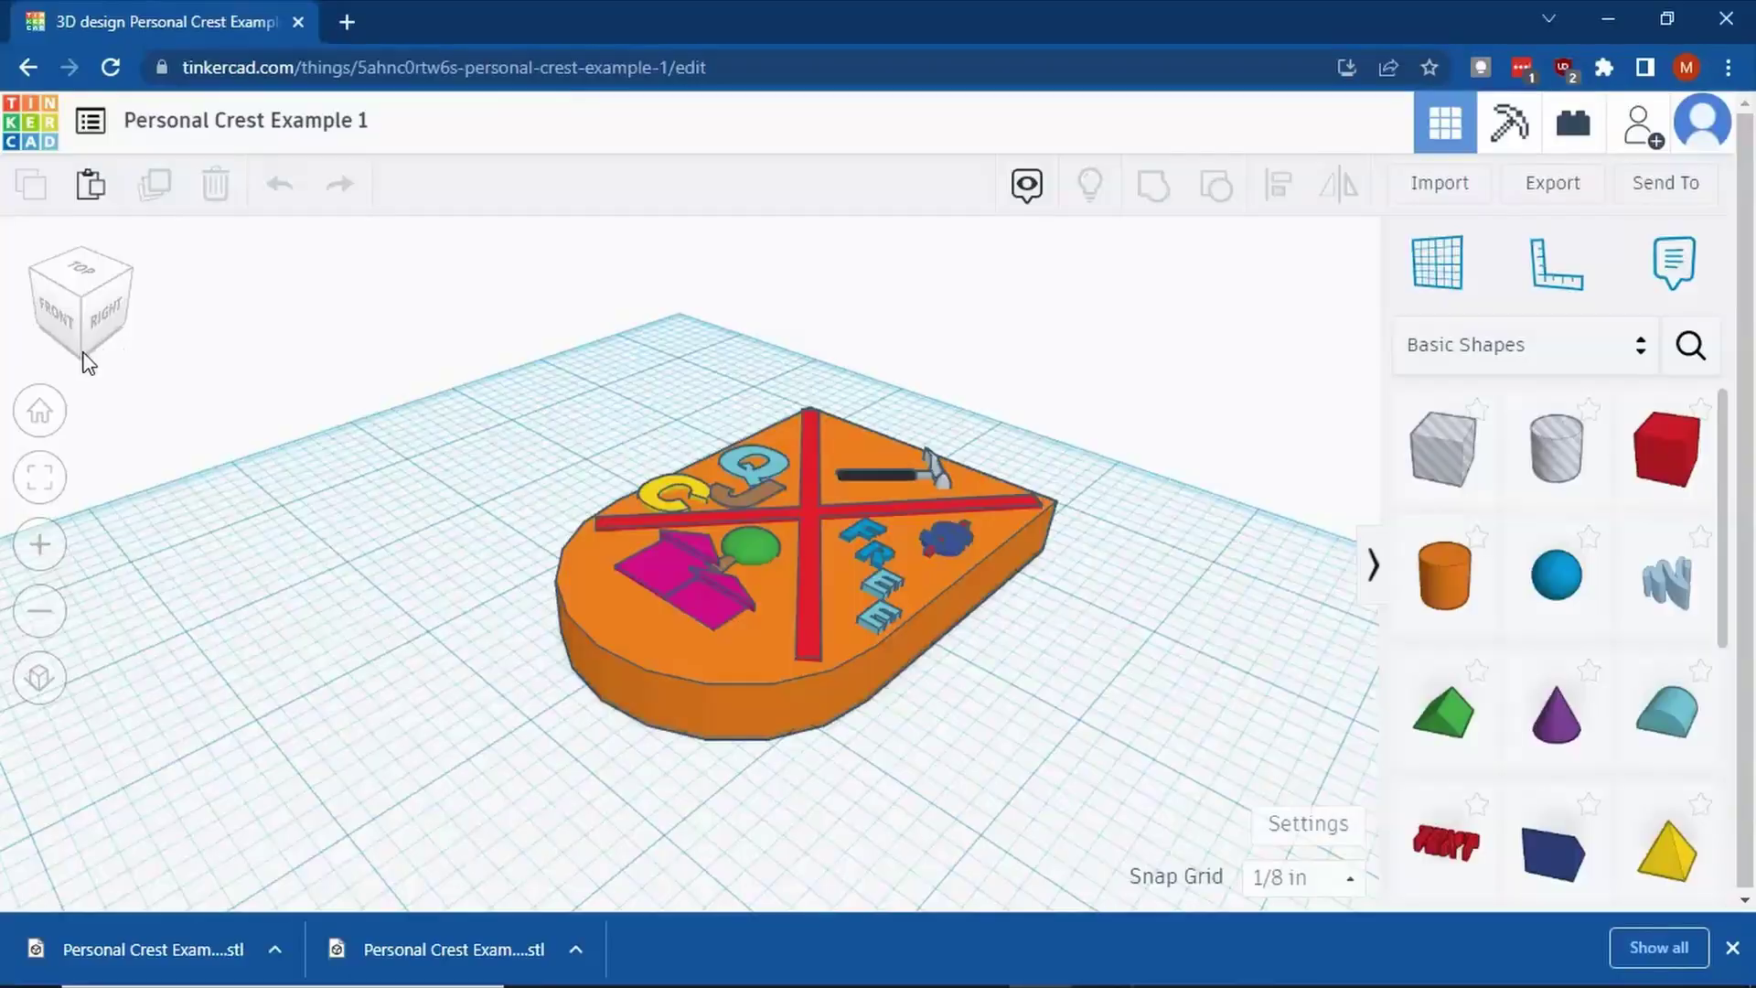
Inspect the crest's underside for shapes that pass through the base
left_click(87, 362)
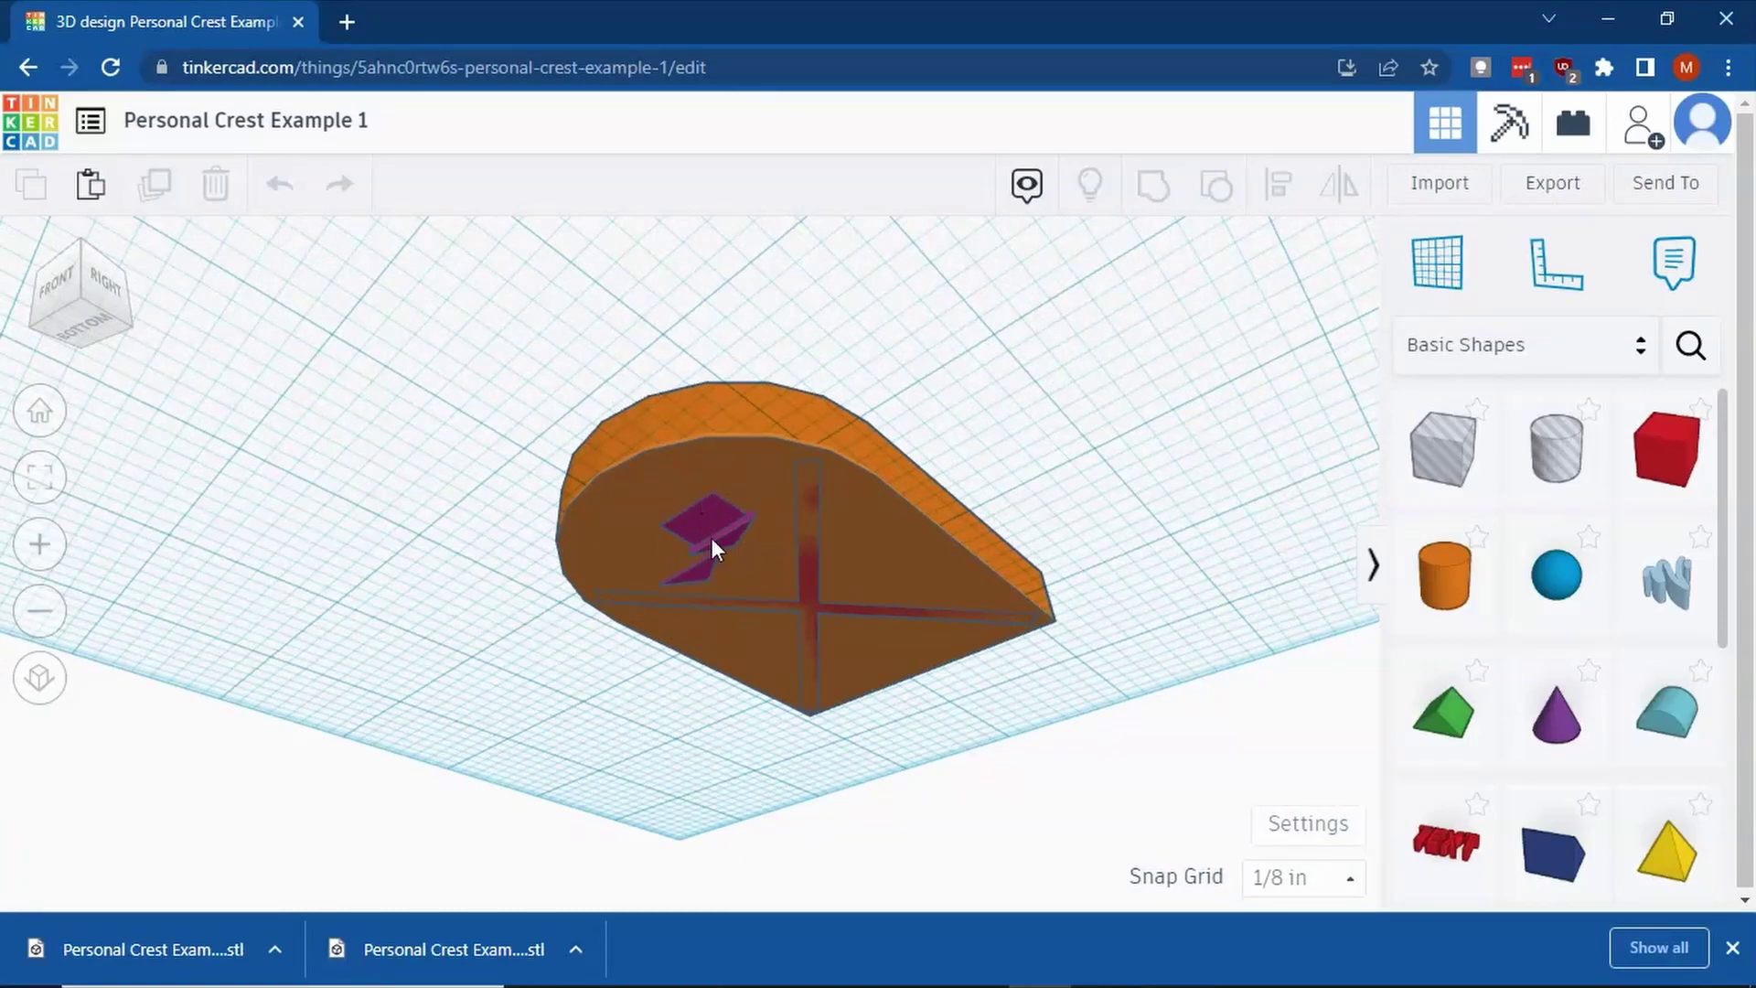
scroll(712, 545, "up", 8)
middle_click_drag(717, 601, 728, 739)
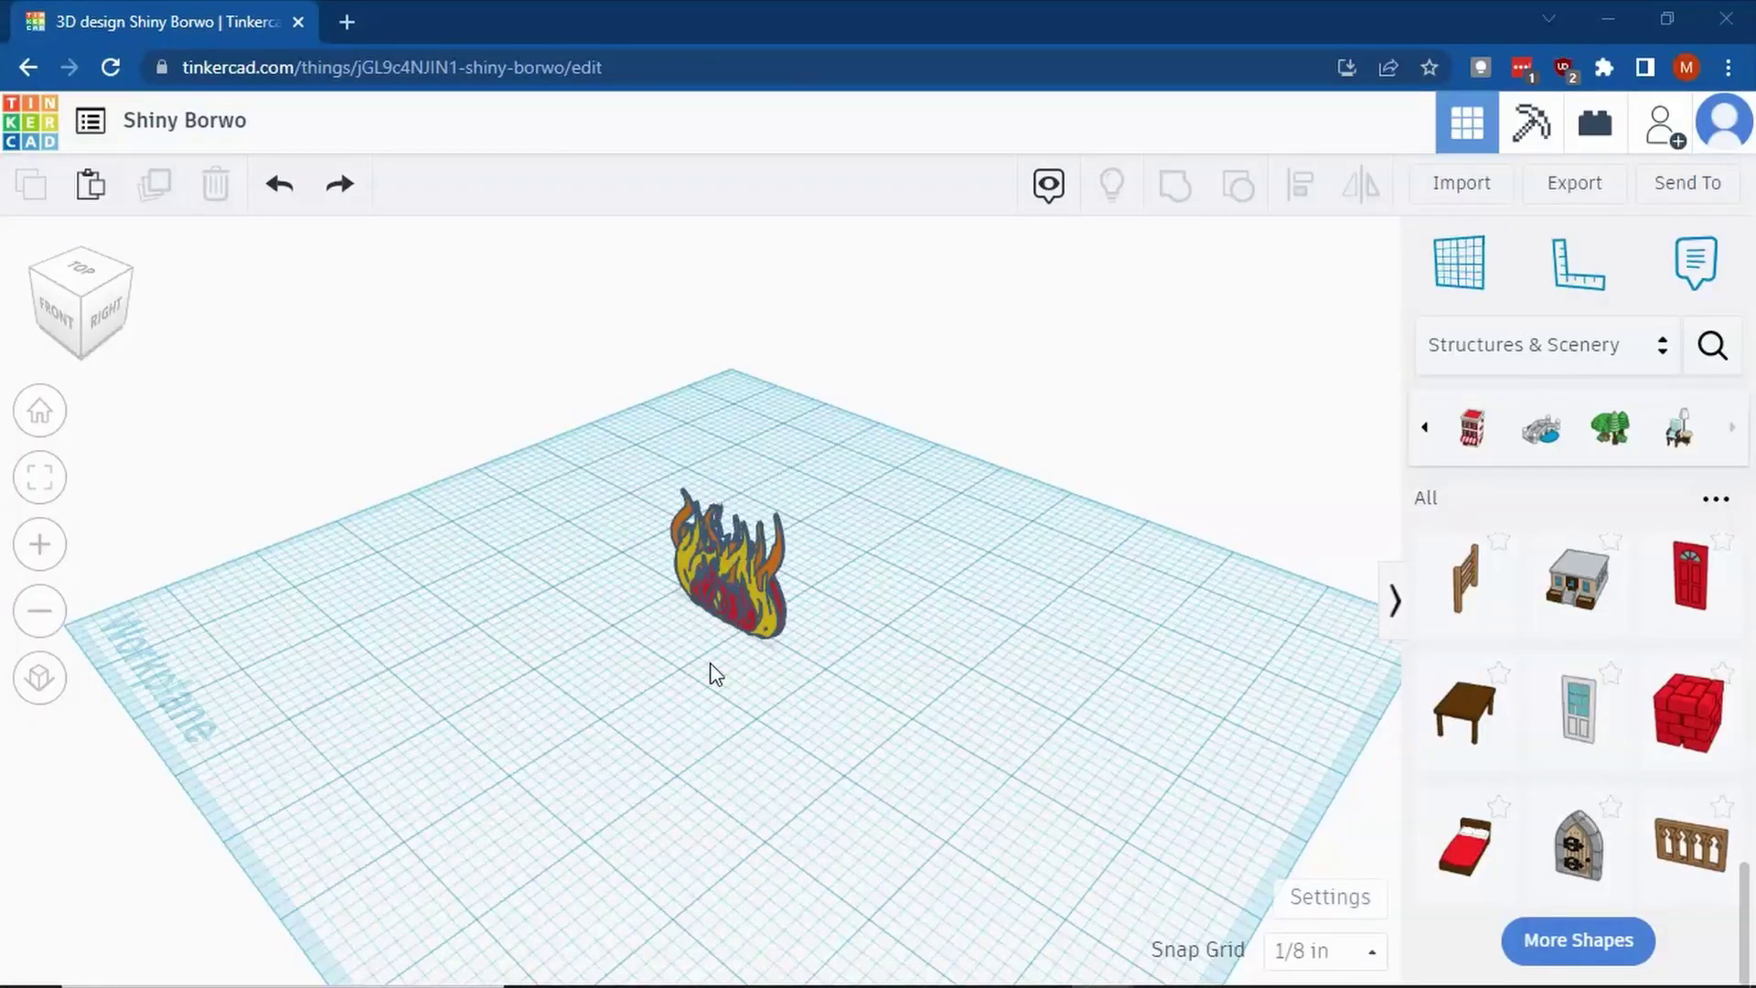
Stretch the Fire shape taller and enlarge its base to about 2.018 by 1.55 inches
left_click(748, 567)
left_click_drag(728, 492, 735, 343)
left_click_drag(780, 653, 728, 752)
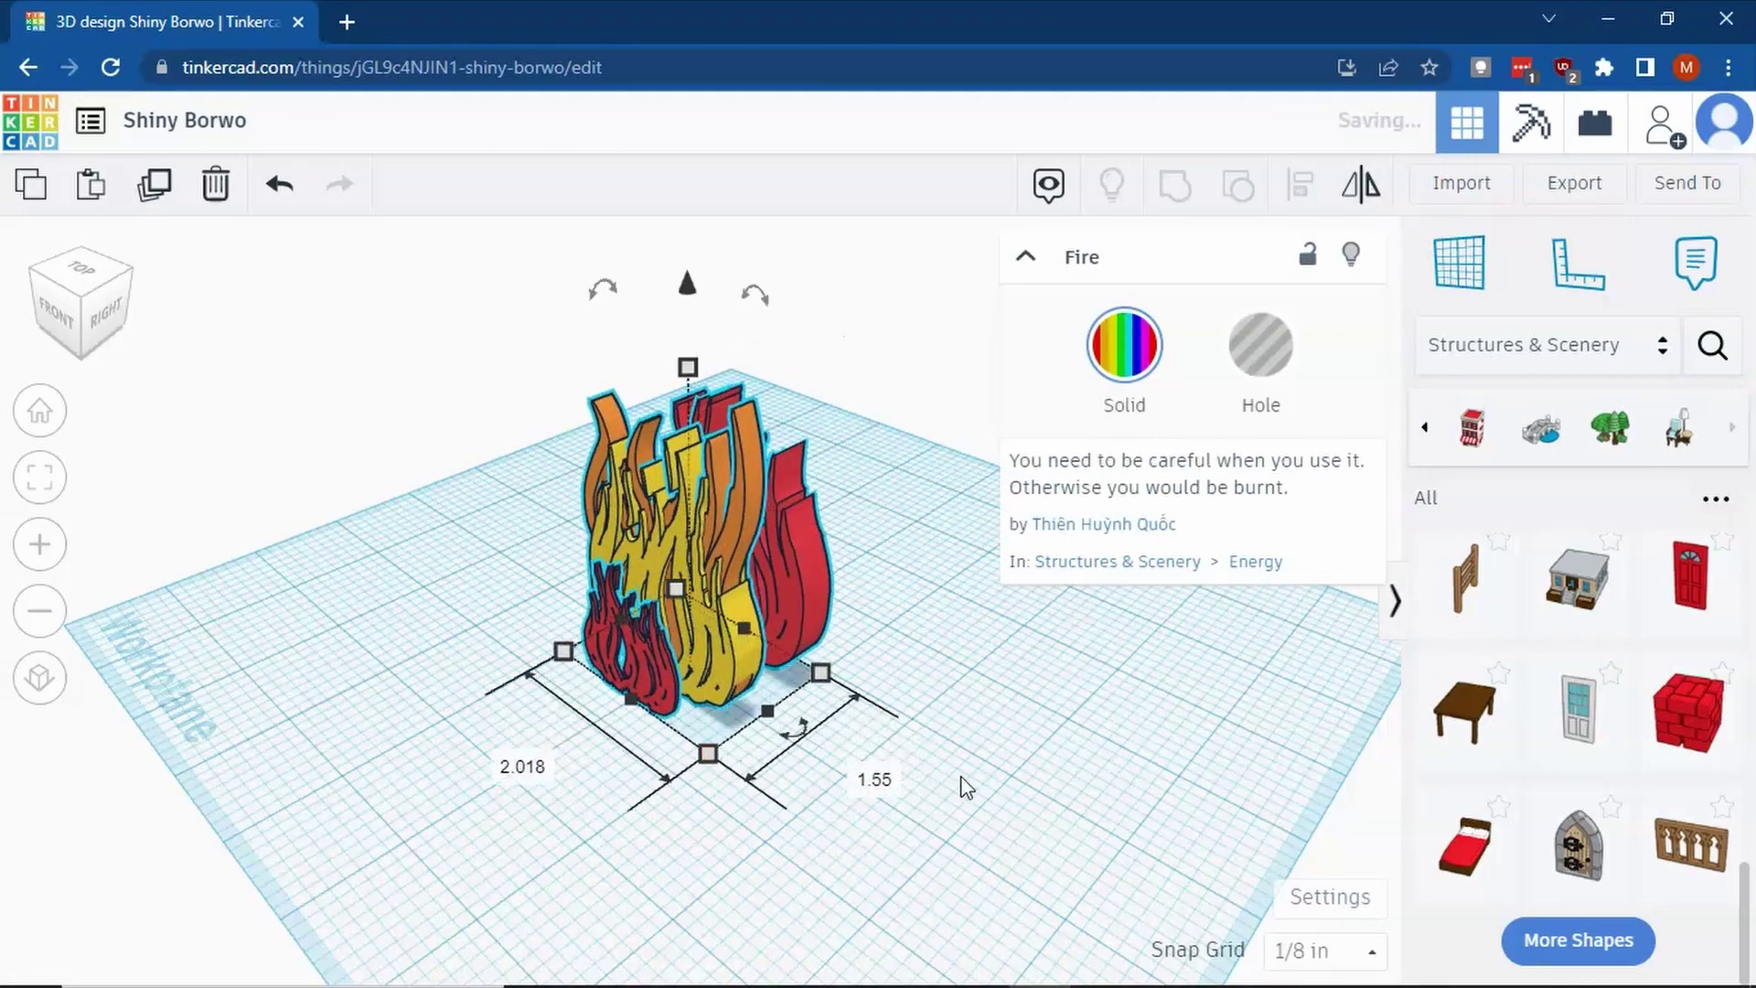
left_click(103, 316)
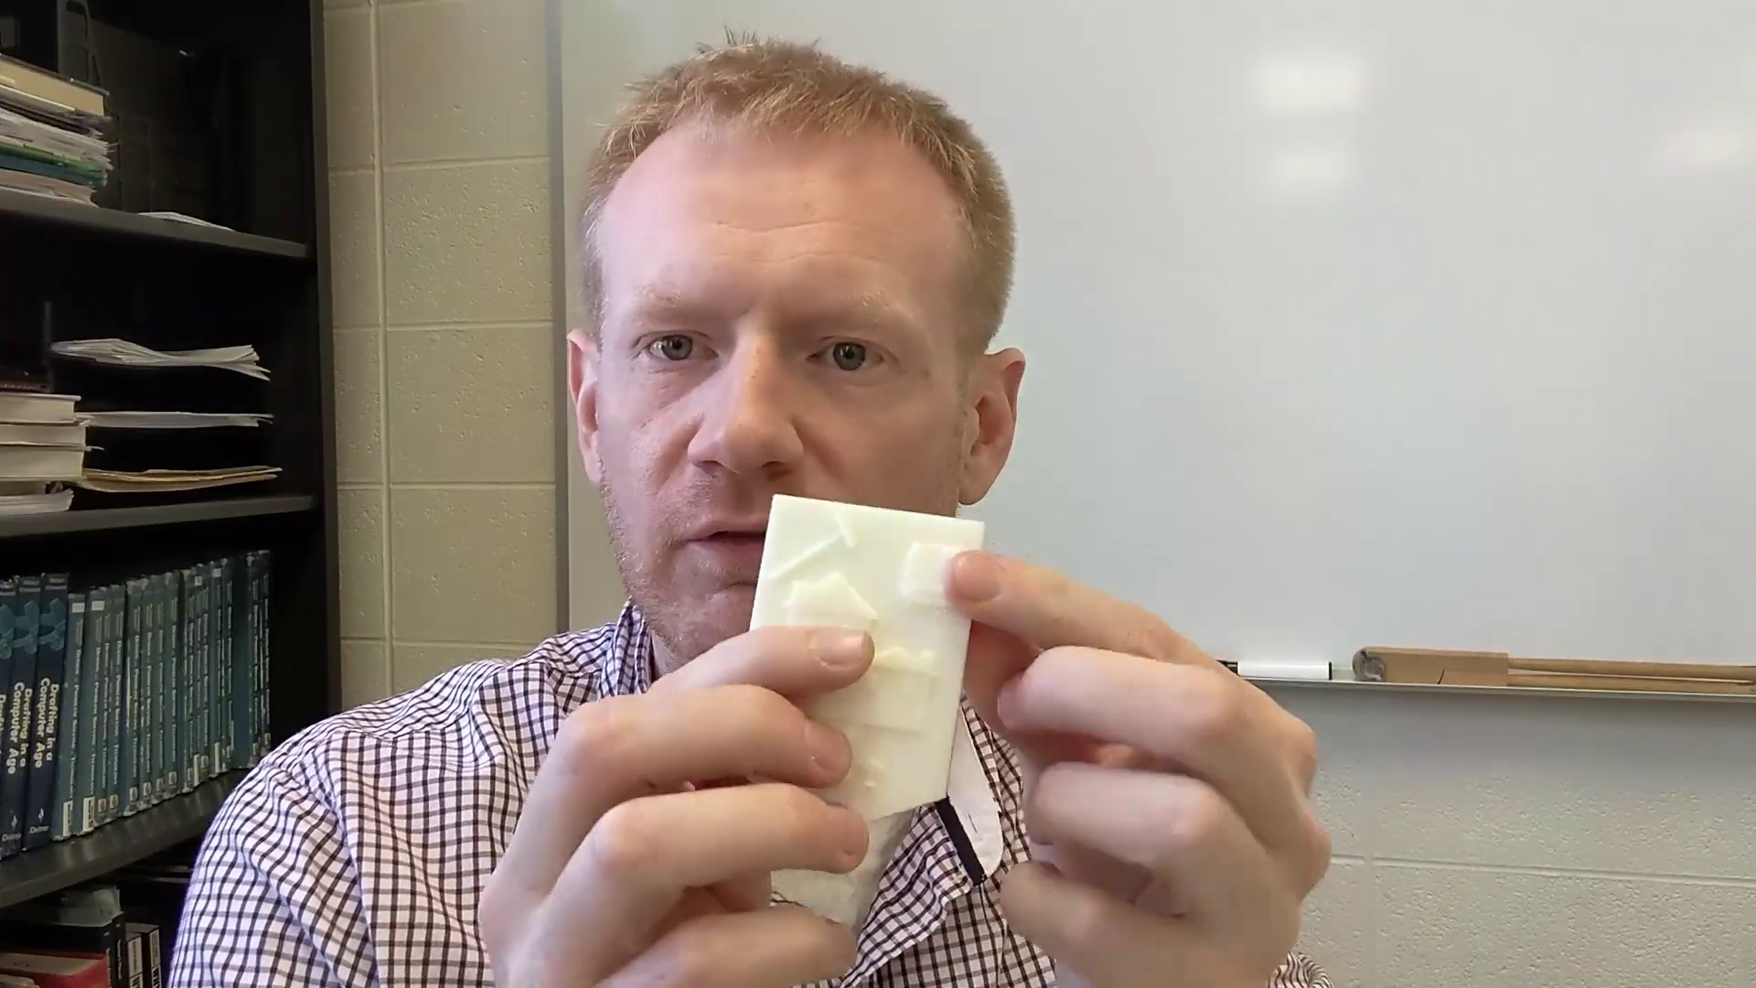